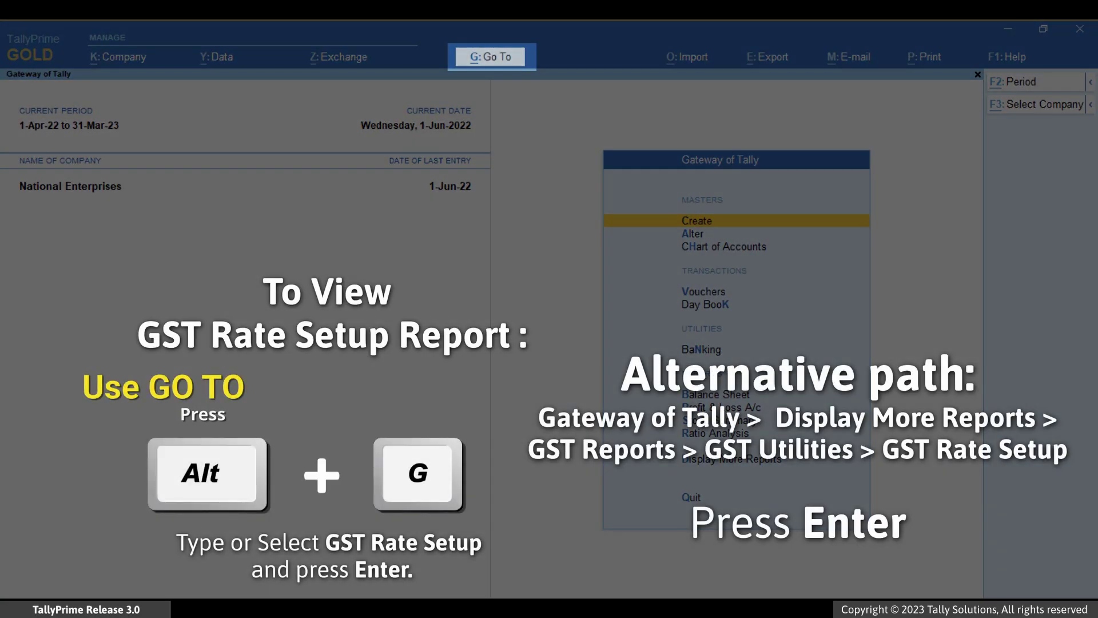
# Step: Open the GST Rate Setup report through Alt+G and choose Stock Items from the masters list
pyautogui.hotkey('alt', 'g')
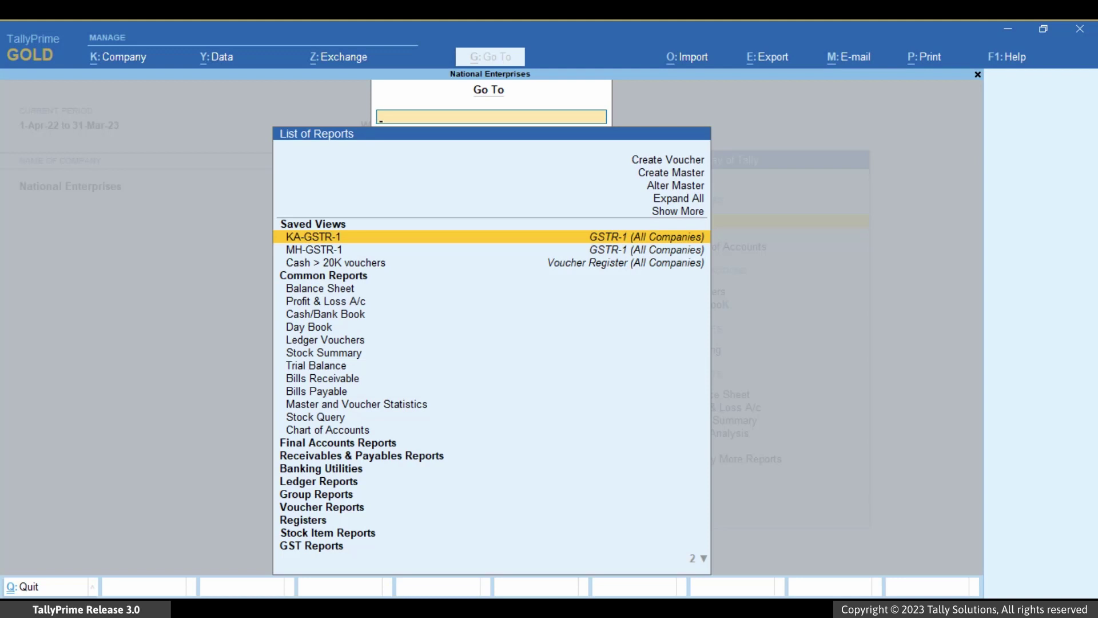
pyautogui.write('Gst Rate')
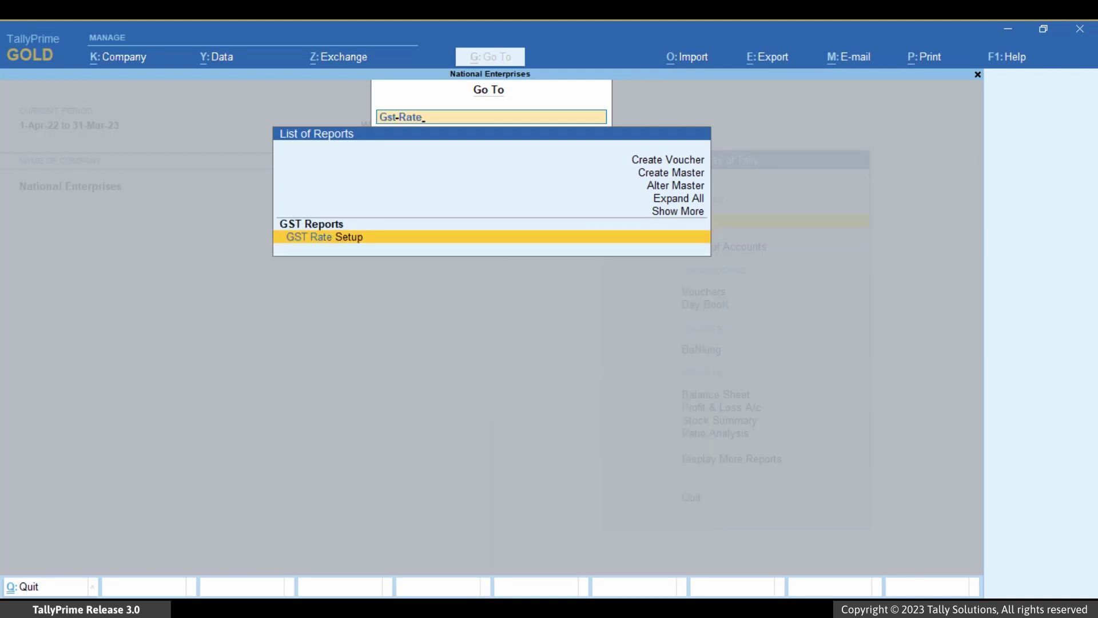
pyautogui.press('Return')
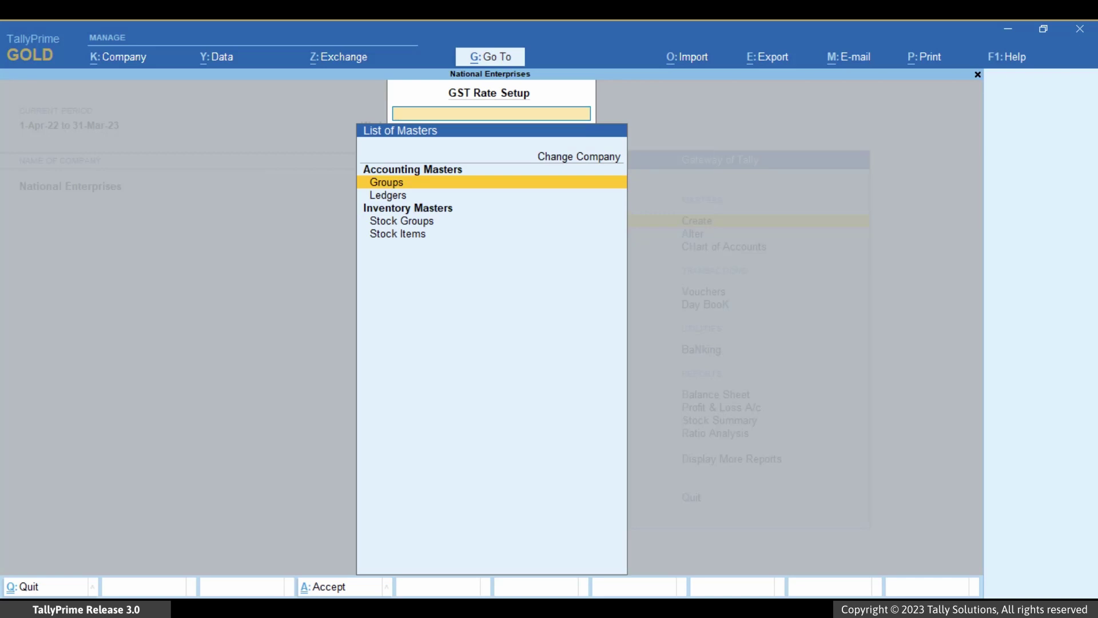
pyautogui.press('Down')
pyautogui.press('Down')
pyautogui.press('Down')
pyautogui.press('Down')
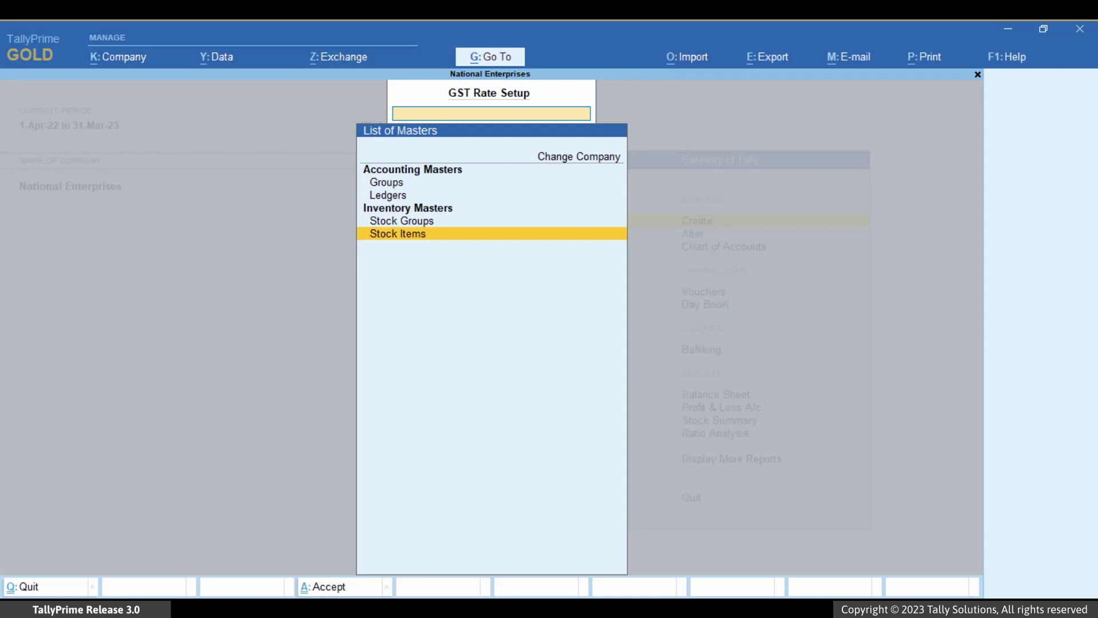
pyautogui.press('Return')
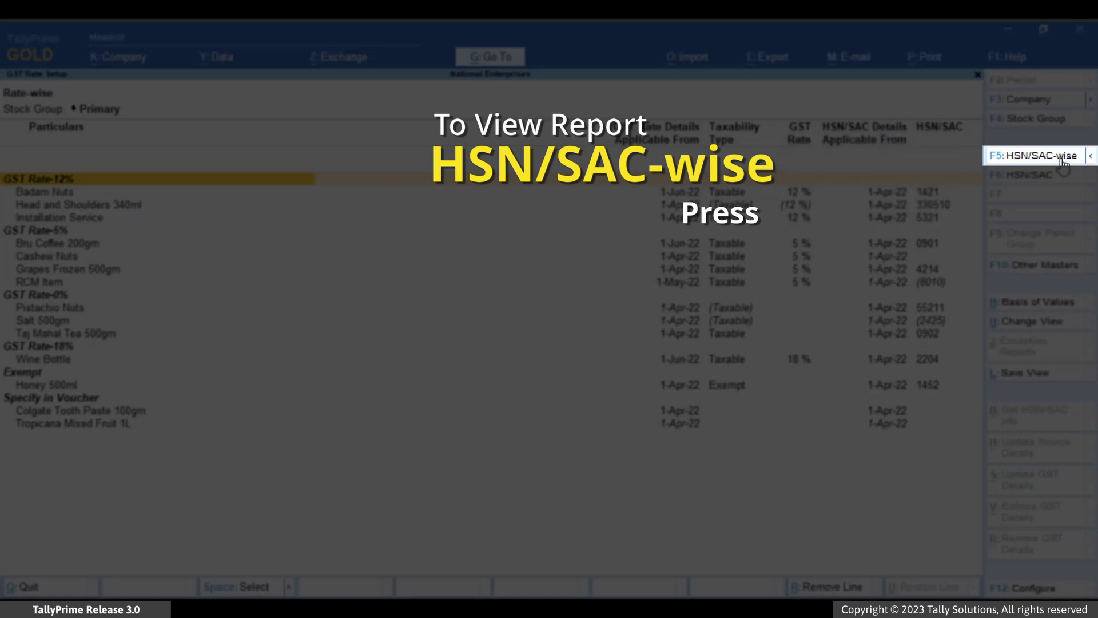
# Step: Regroup the report HSN/SAC-wise, then change the view to Stock Item-wise
pyautogui.click(1063, 163)
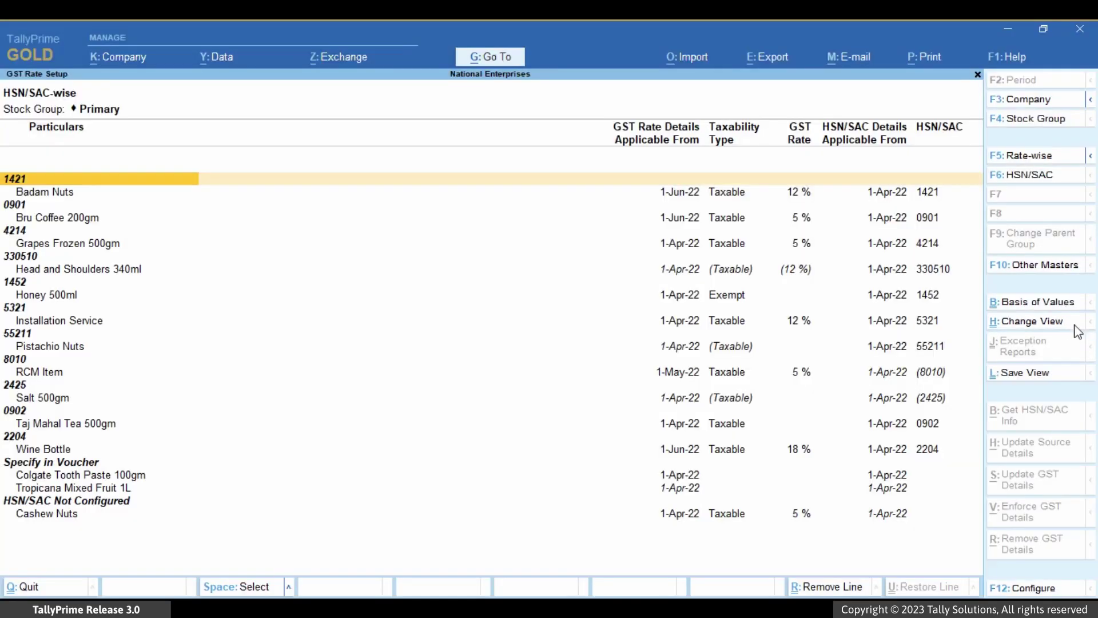
pyautogui.click(1078, 330)
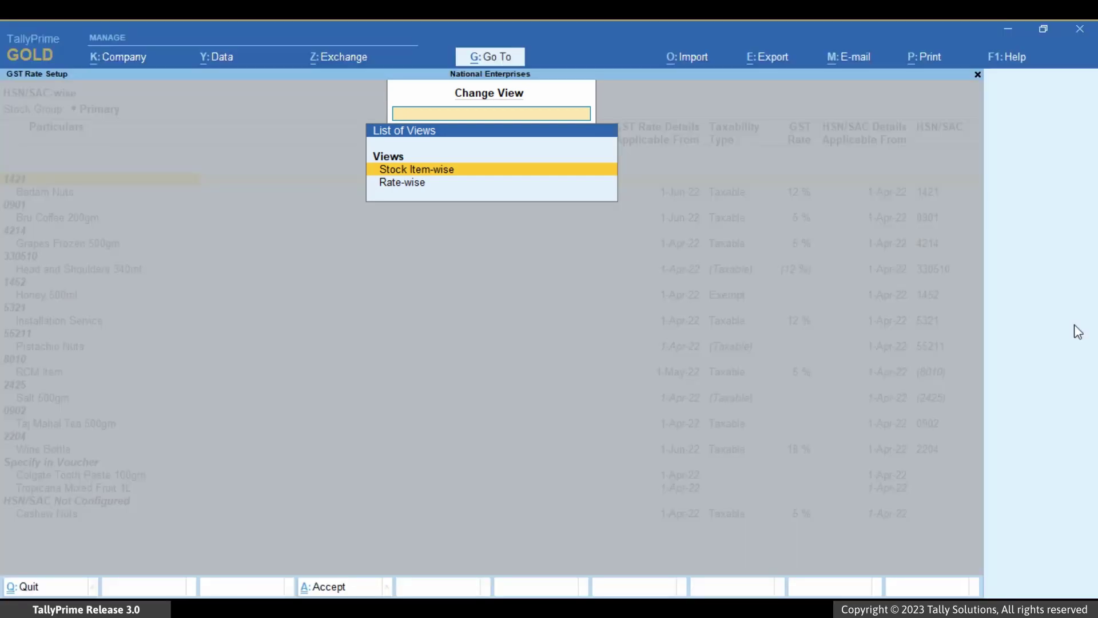
pyautogui.press('Return')
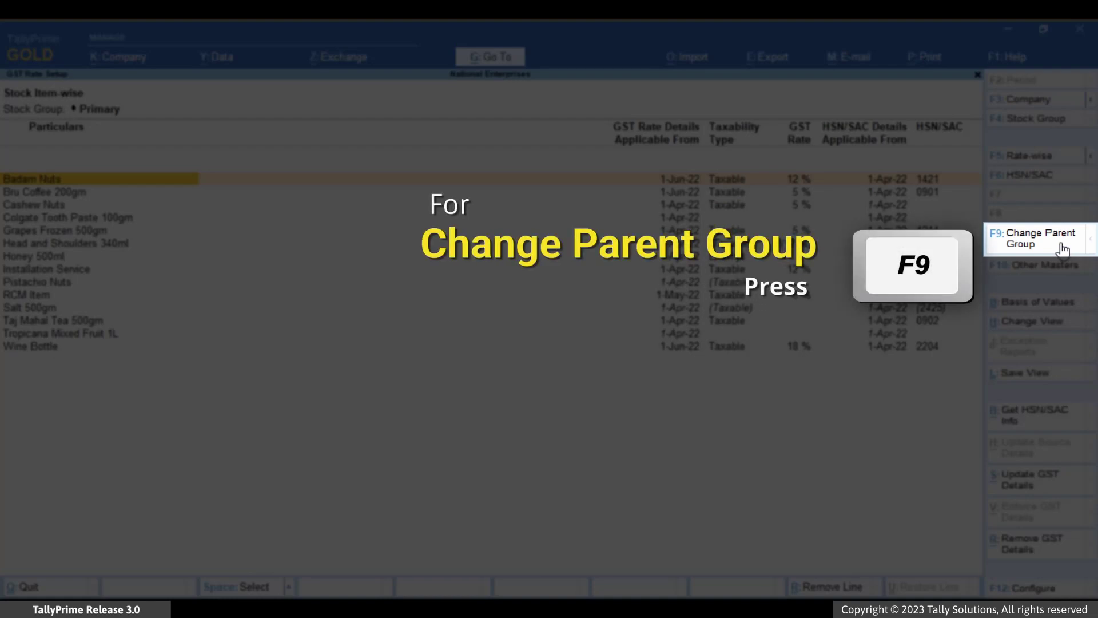
pyautogui.click(1062, 250)
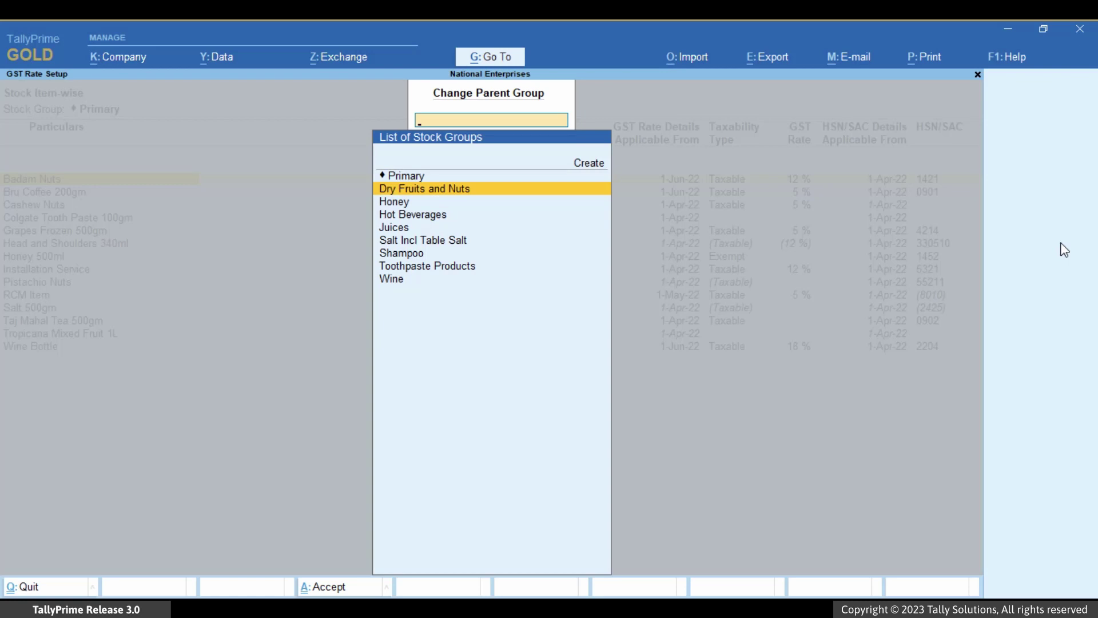
pyautogui.press('Escape')
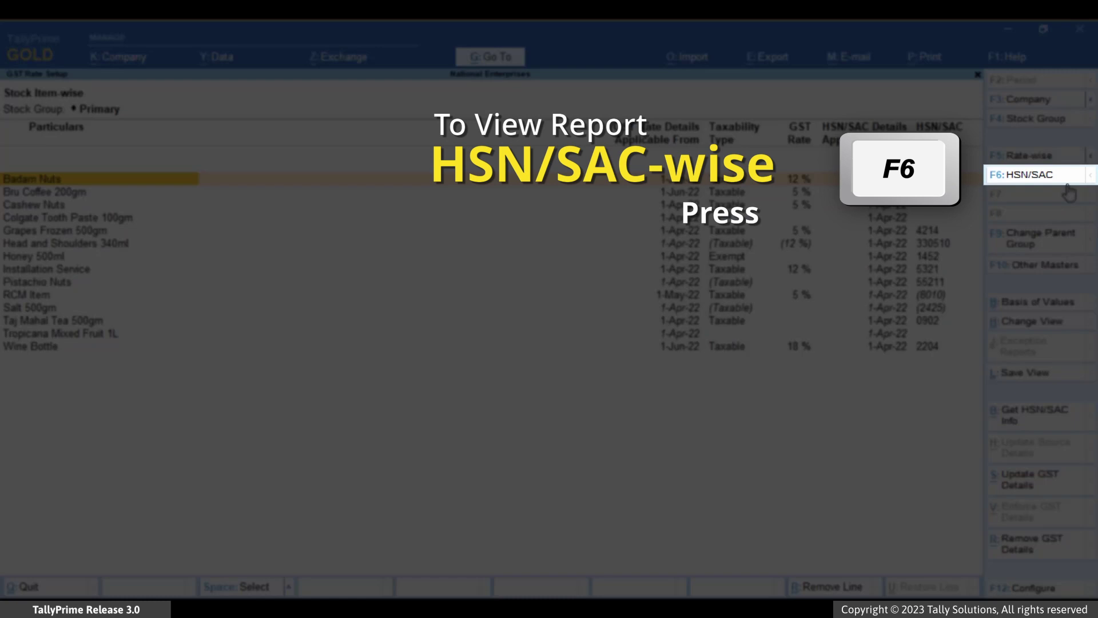
pyautogui.click(1067, 185)
pyautogui.press('Down')
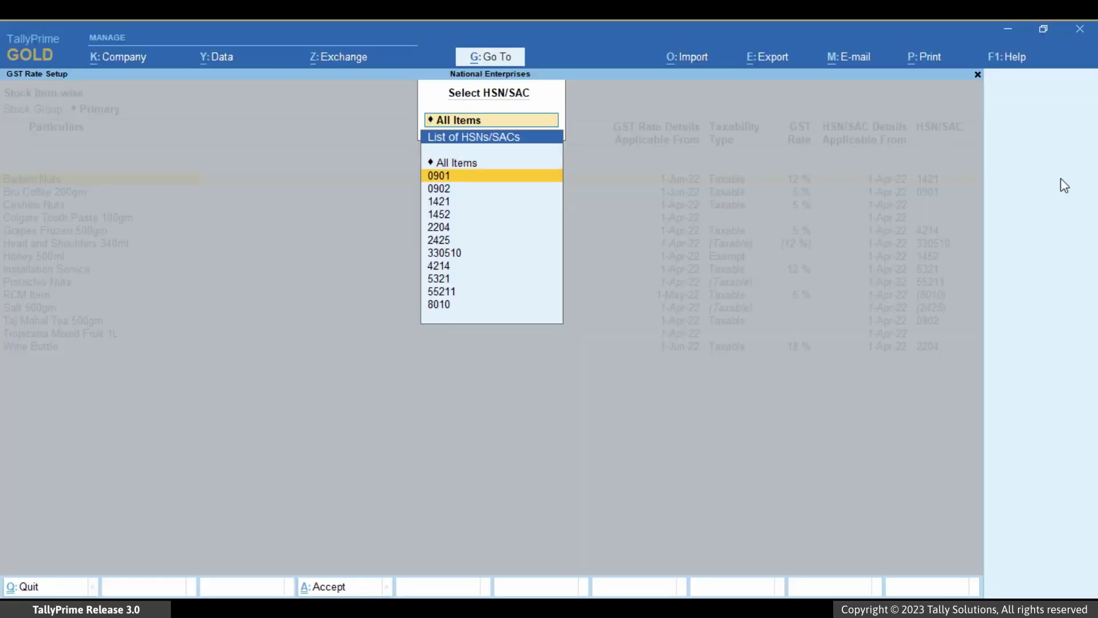
pyautogui.press('Down')
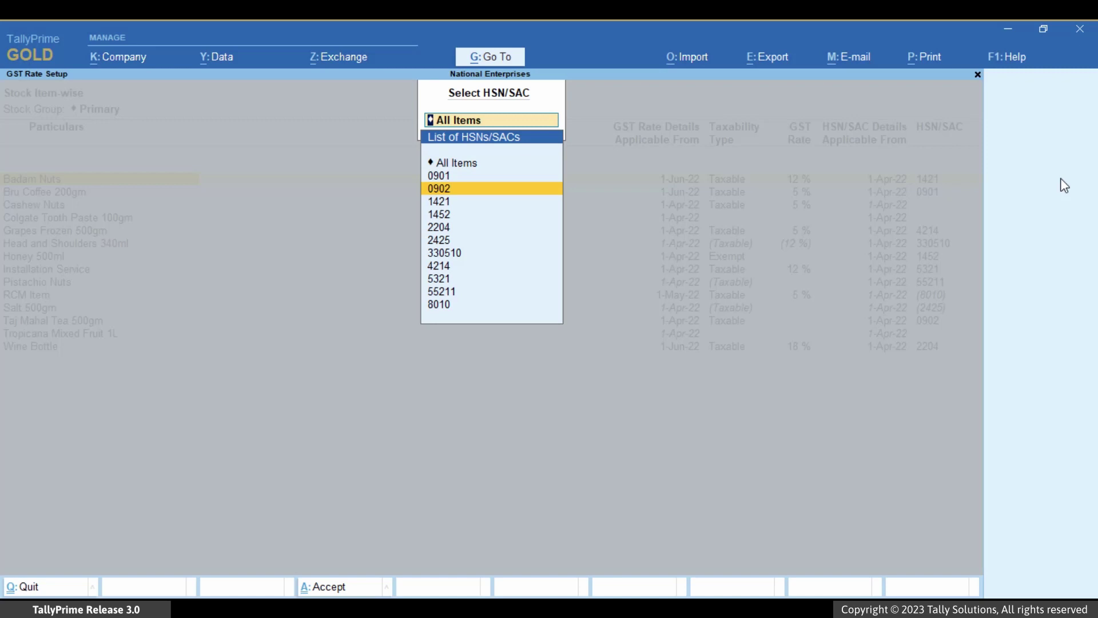
pyautogui.press('Return')
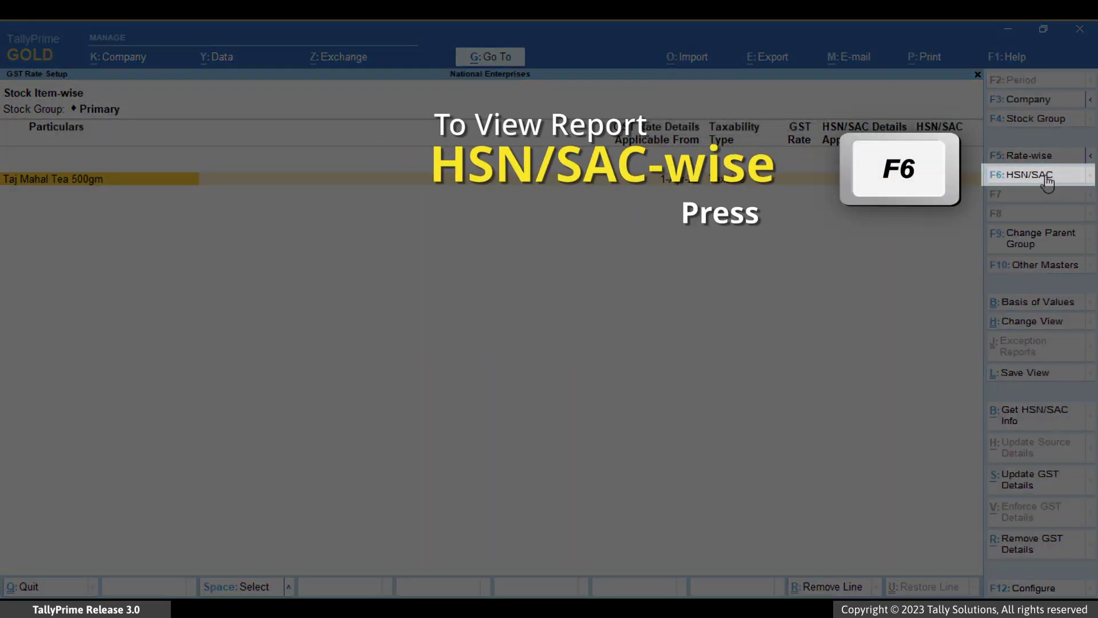
pyautogui.click(1047, 175)
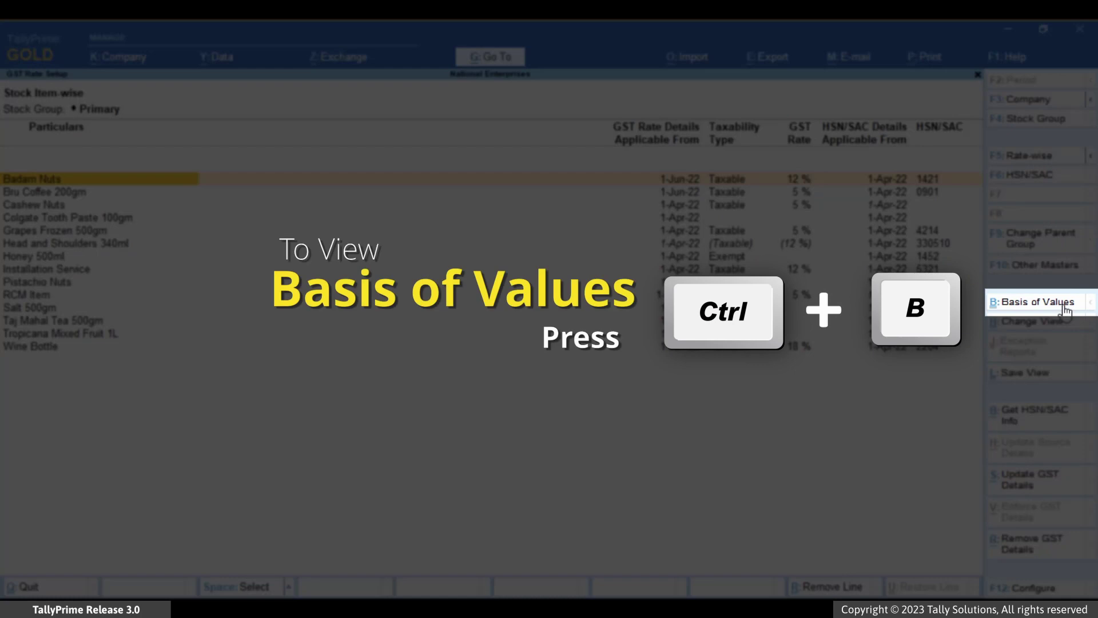
# Step: Set Basis of Values to show masters Without Tax Rate and mark the Tropicana Mixed Fruit 1L row
pyautogui.click(1064, 308)
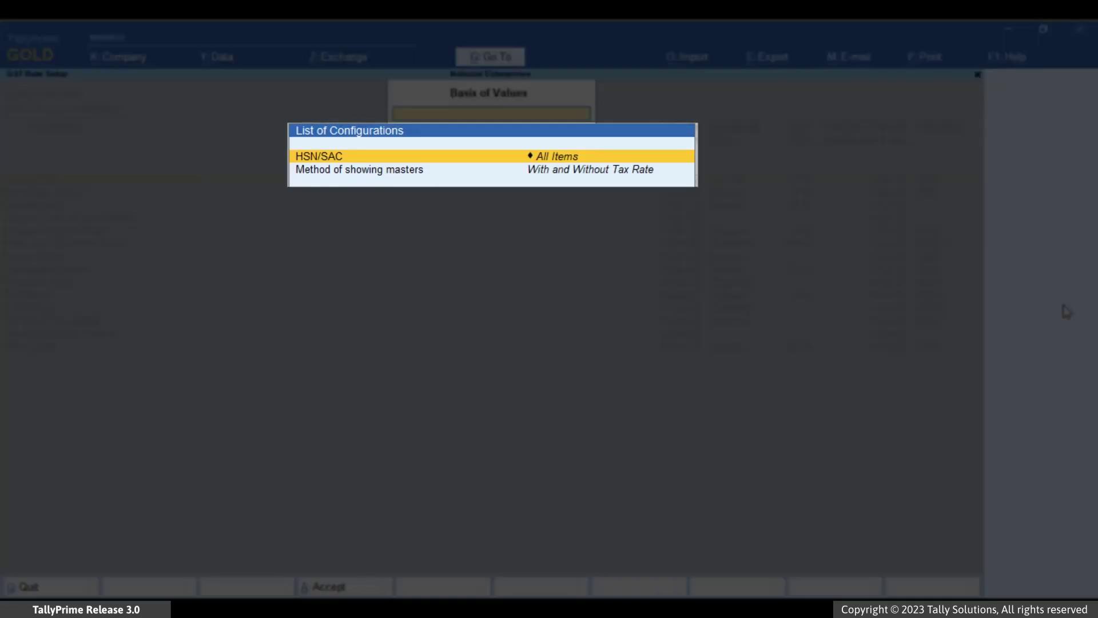
pyautogui.press('Down')
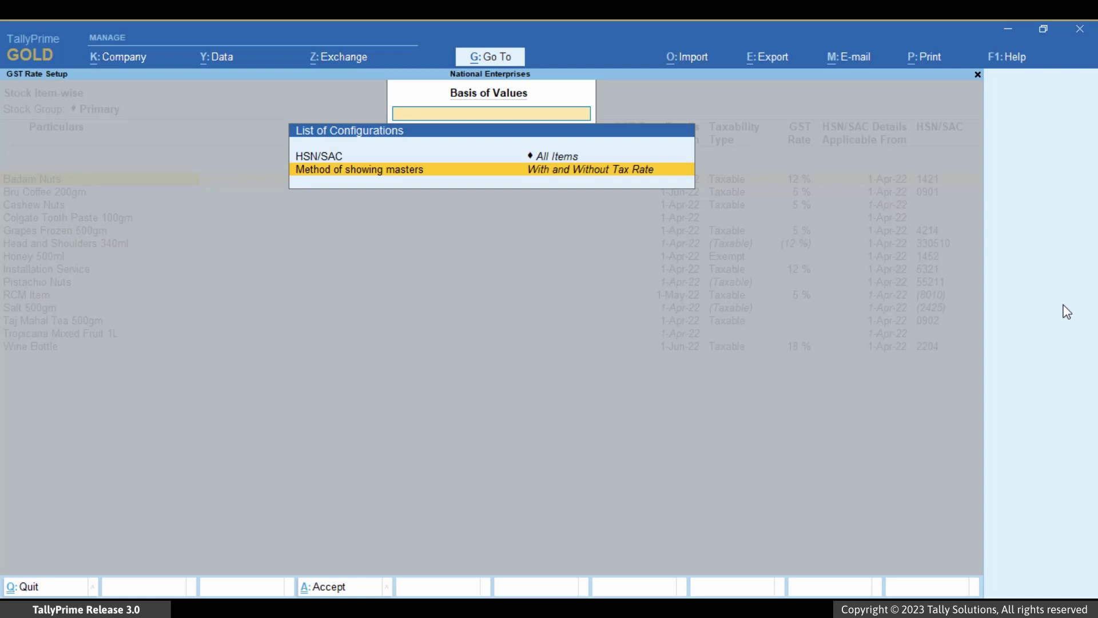
pyautogui.press('Return')
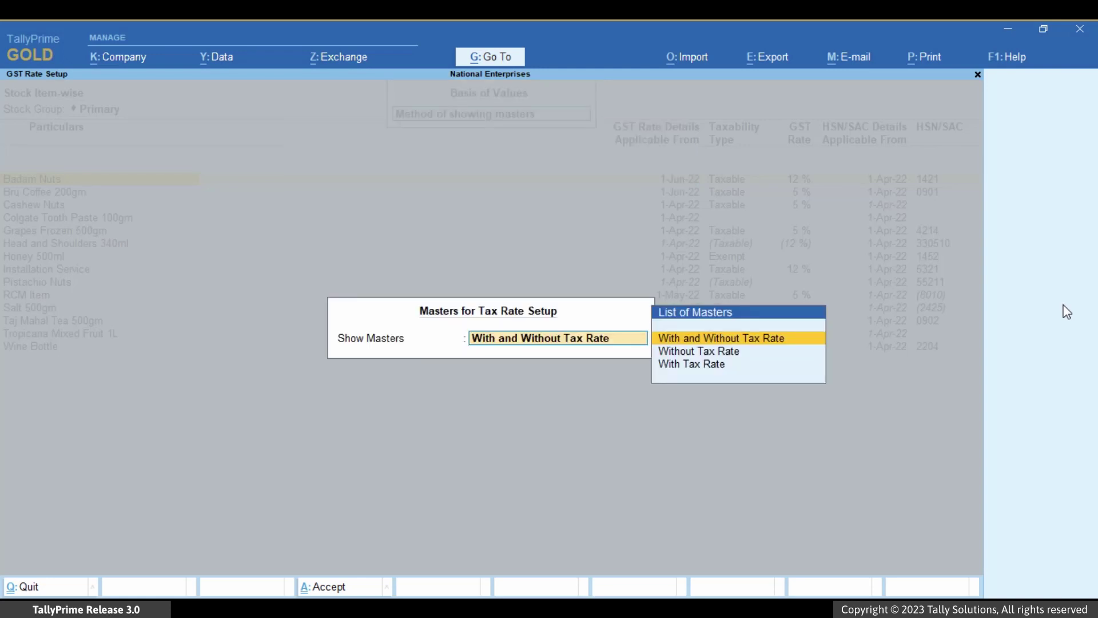
pyautogui.press('Down')
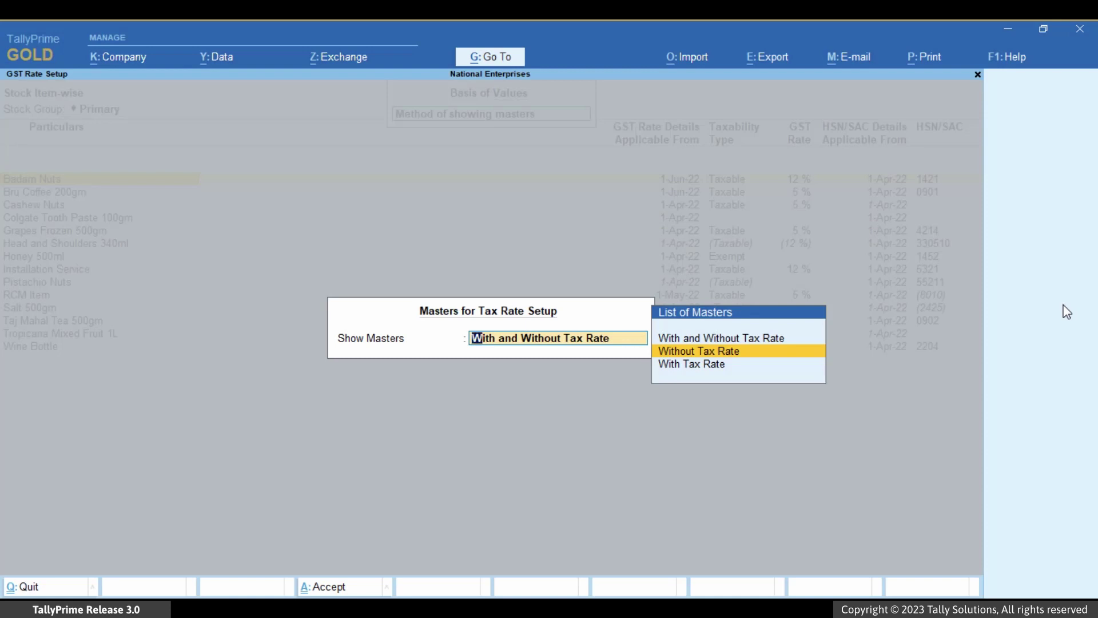
pyautogui.press('Return')
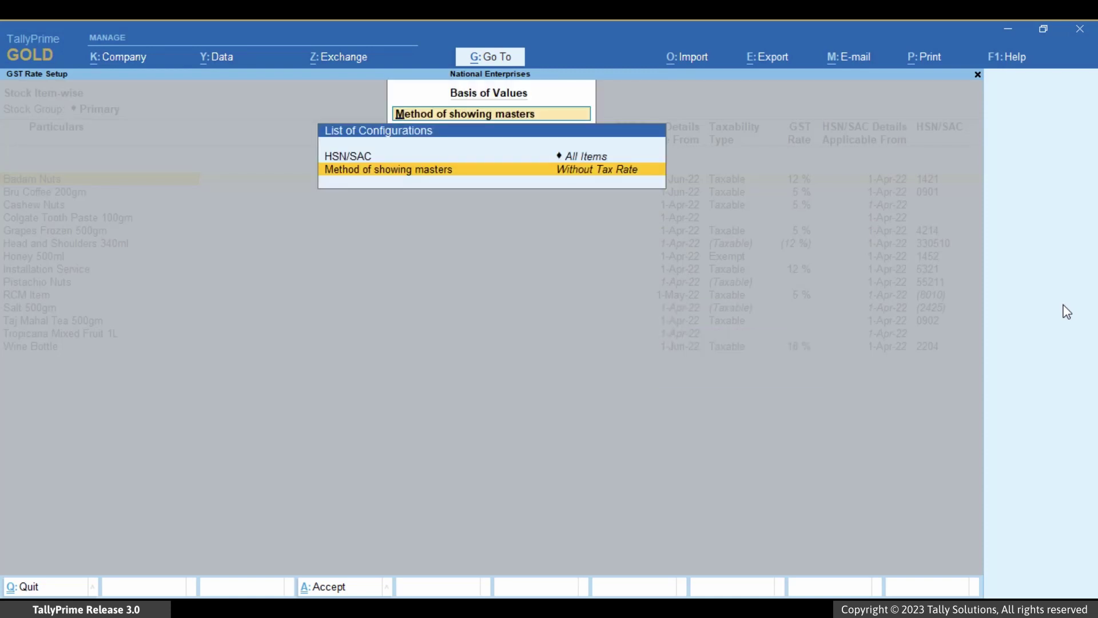
pyautogui.hotkey('ctrl', 'a')
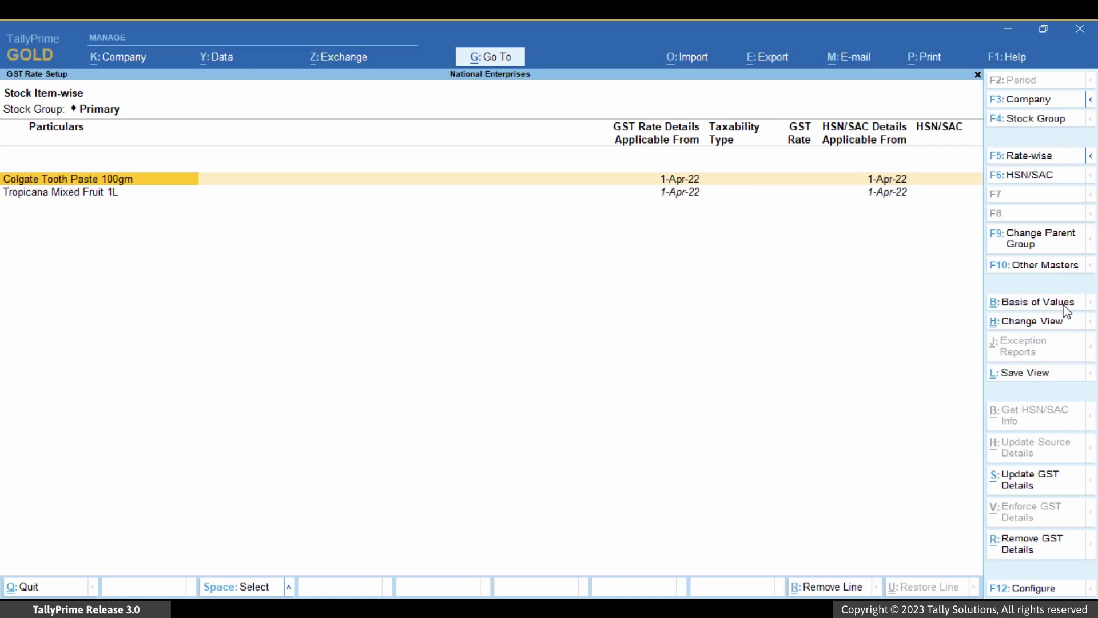
pyautogui.press('Down')
pyautogui.press('space')
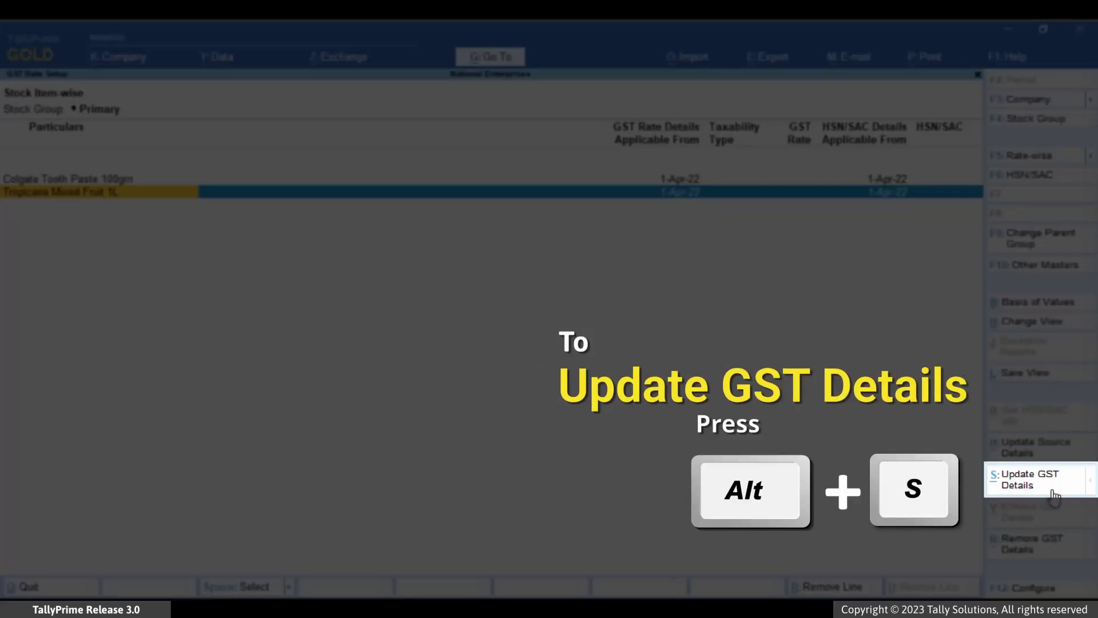
# Step: Give Tropicana Mixed Fruit 1L HSN/SAC code 2009 with a new effective date of 1-4
pyautogui.click(1054, 496)
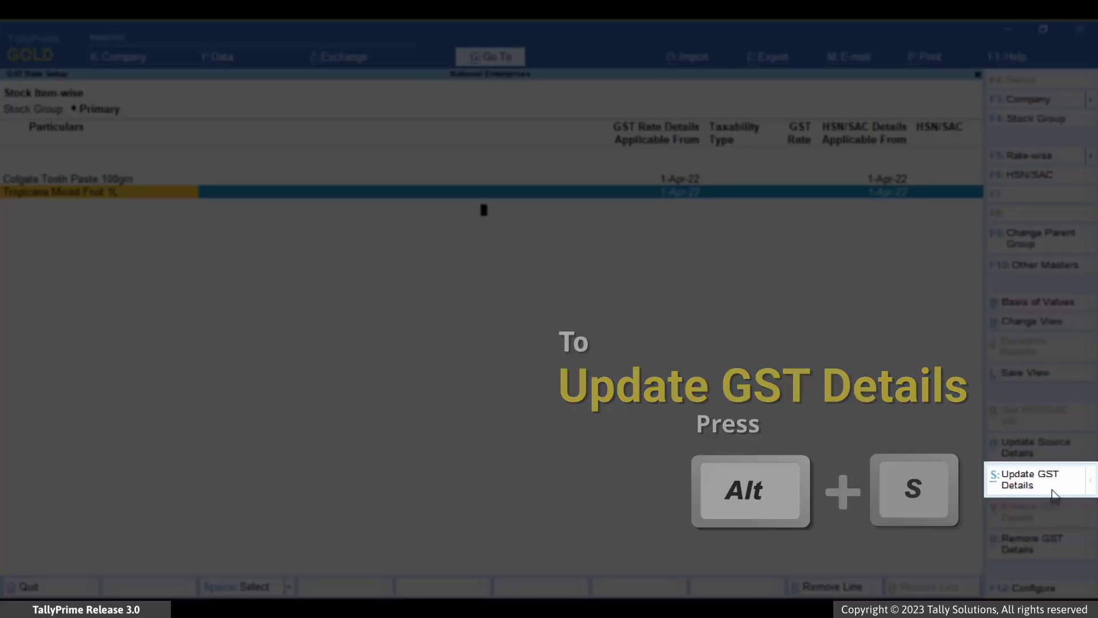
pyautogui.press('Return')
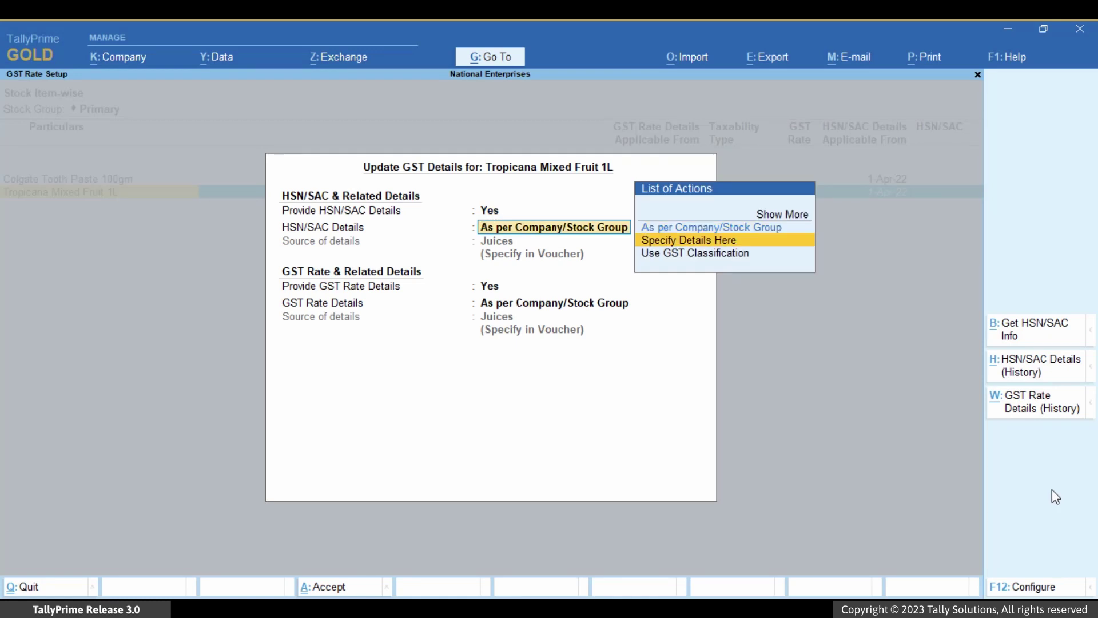
pyautogui.press('Return')
pyautogui.write('2009')
pyautogui.press('Return')
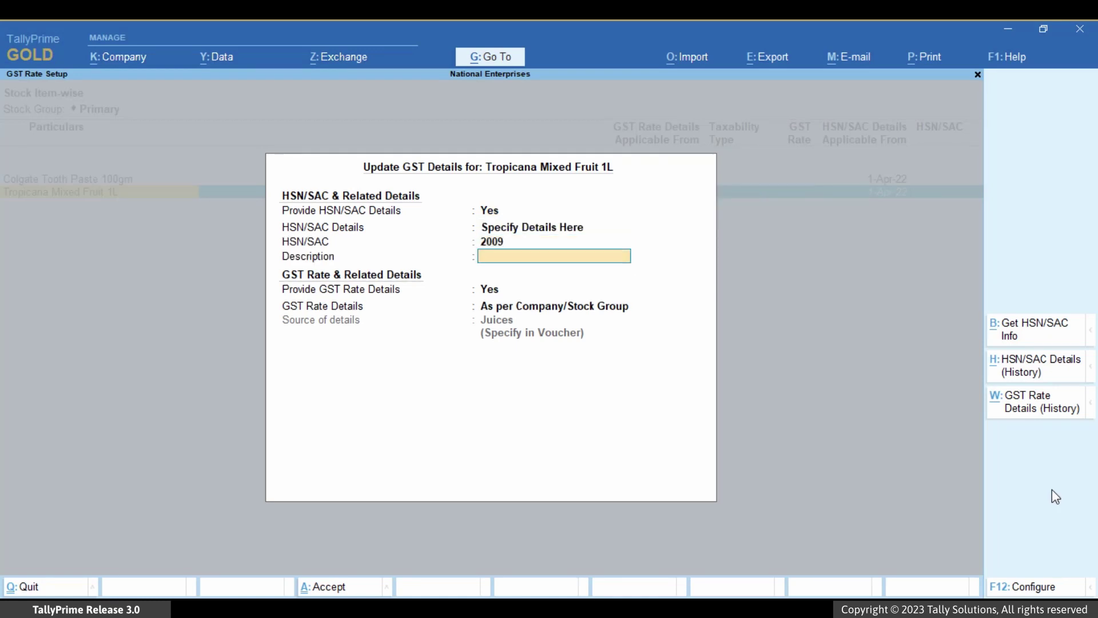
pyautogui.press('Return')
pyautogui.press('Up')
pyautogui.press('Return')
pyautogui.write('1-4')
pyautogui.press('Return')
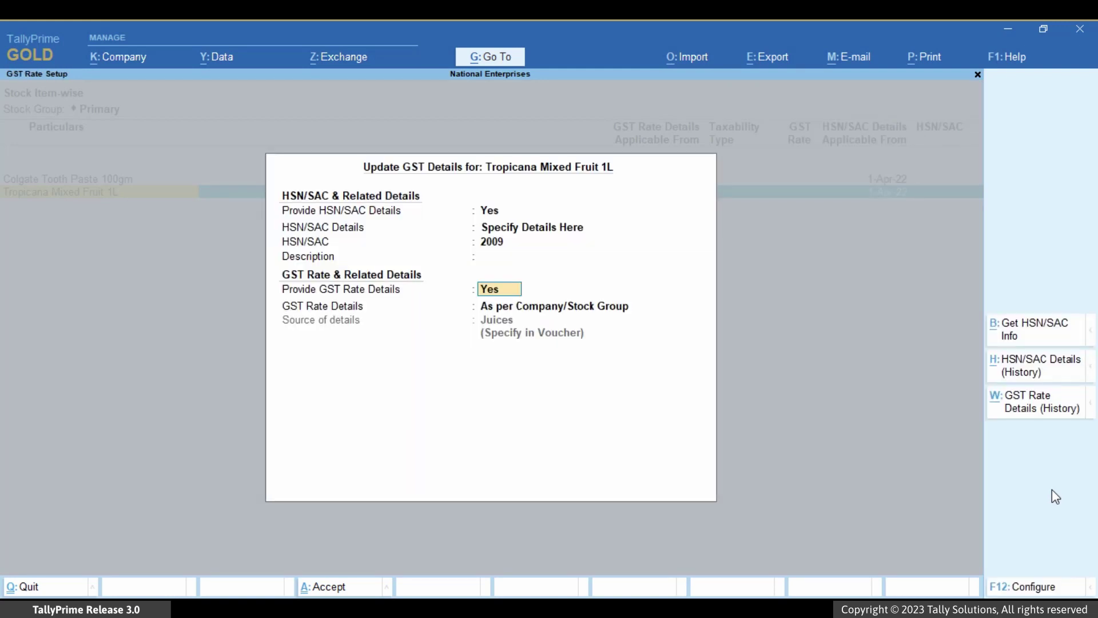
# Step: Specify Tropicana's GST rate as Taxable with 12% IGST and save
pyautogui.press('Return')
pyautogui.press('Down')
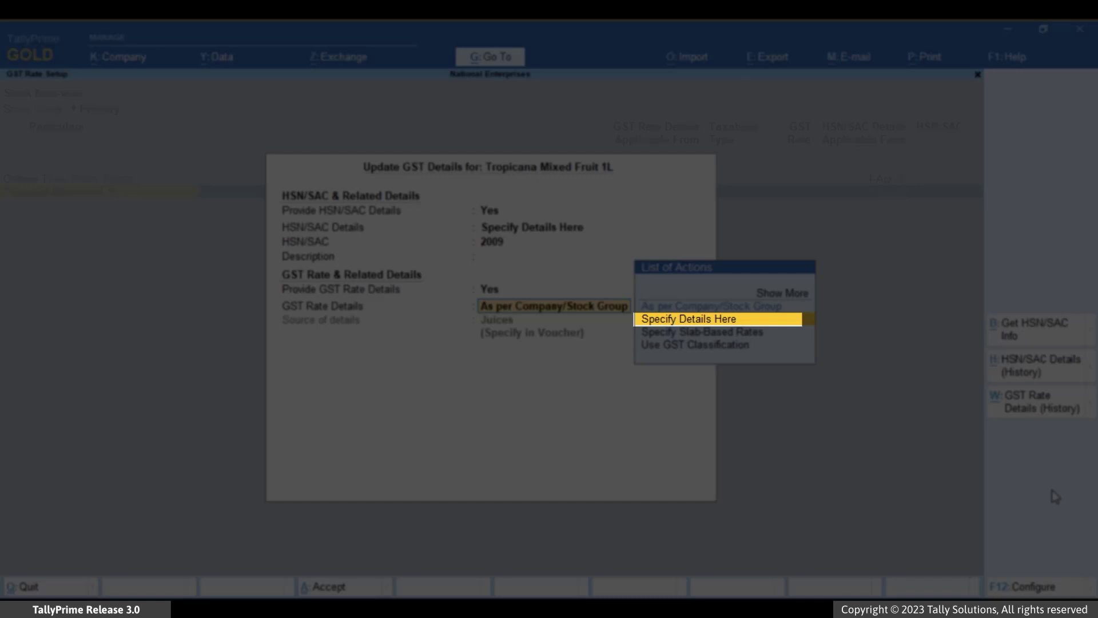
pyautogui.press('Return')
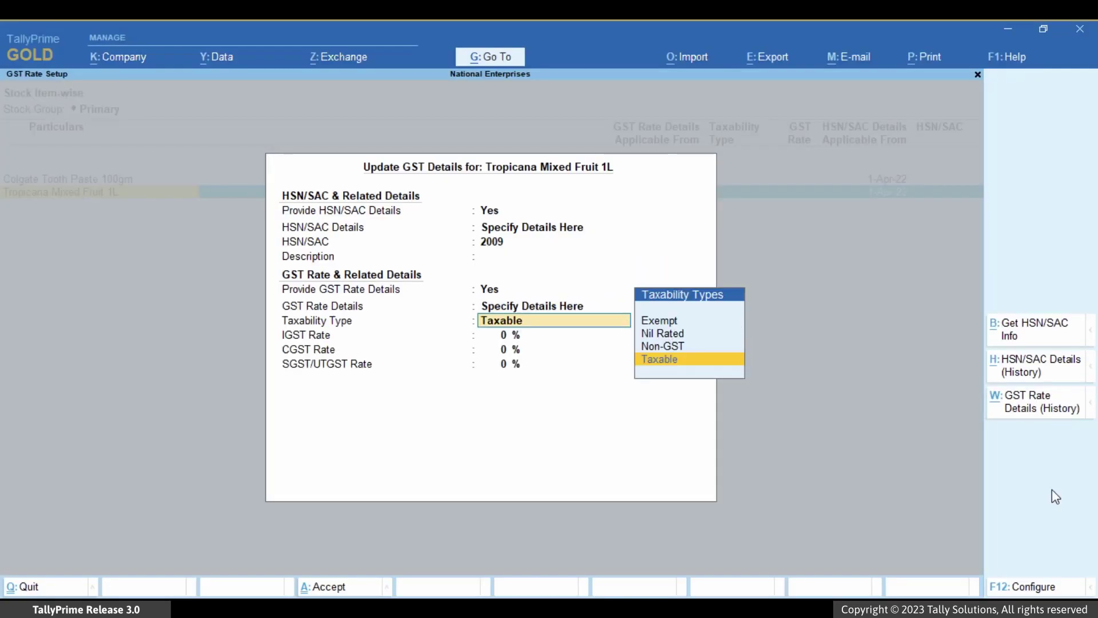
pyautogui.press('Return')
pyautogui.write('12')
pyautogui.press('Return')
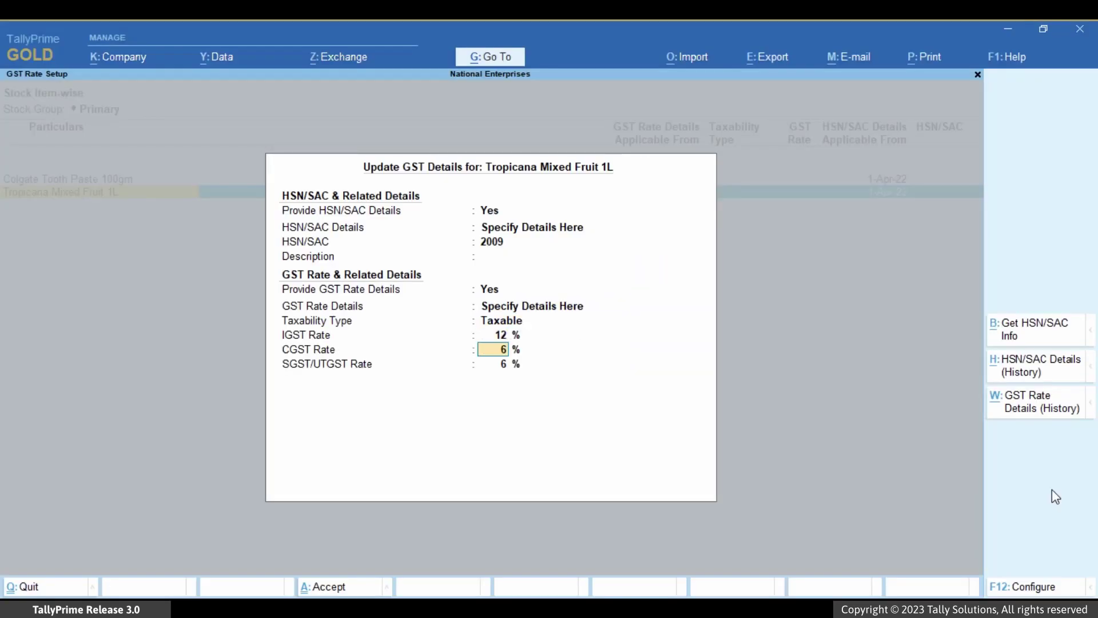
pyautogui.press('Return')
pyautogui.press('Return')
pyautogui.press('Return')
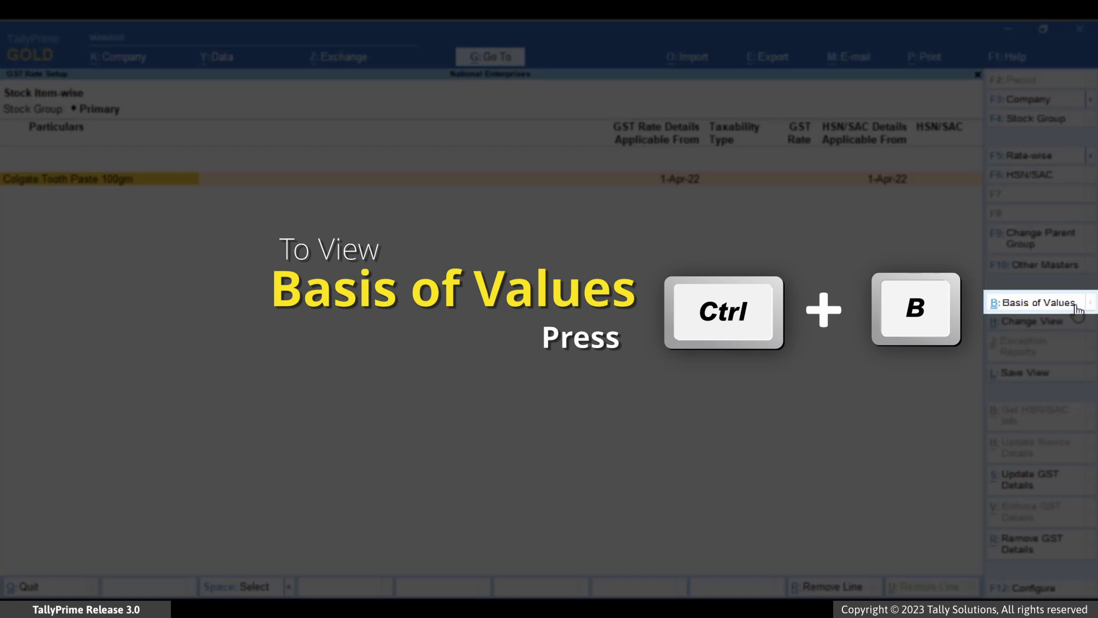
# Step: Change Basis of Values to show masters With and Without Tax Rate and apply it
pyautogui.click(1077, 309)
pyautogui.press('Down')
pyautogui.press('Return')
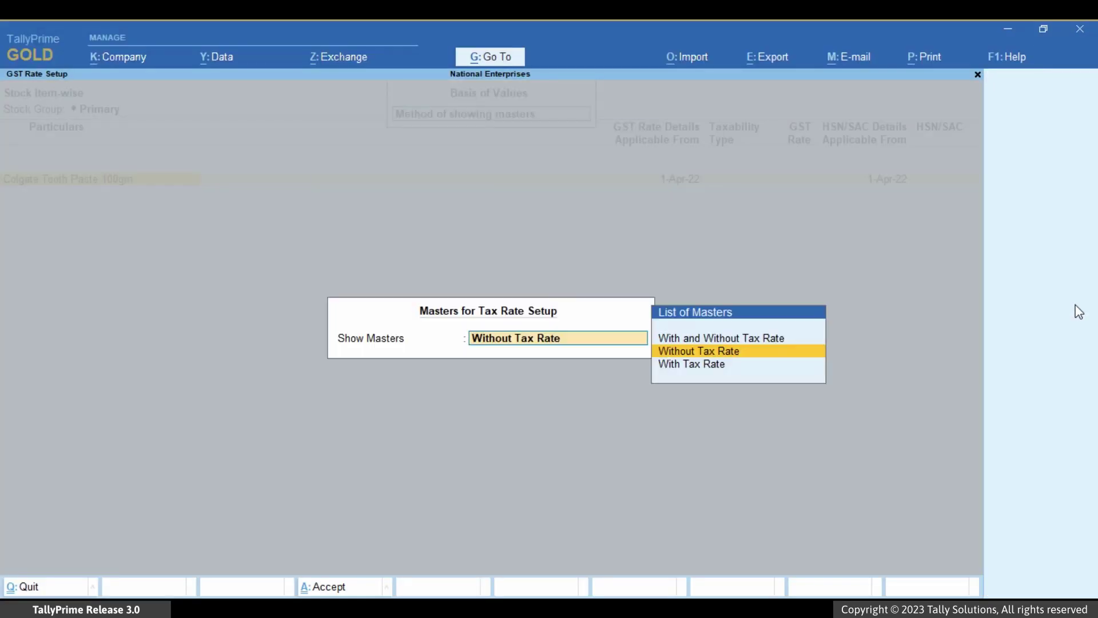
pyautogui.press('Up')
pyautogui.press('Return')
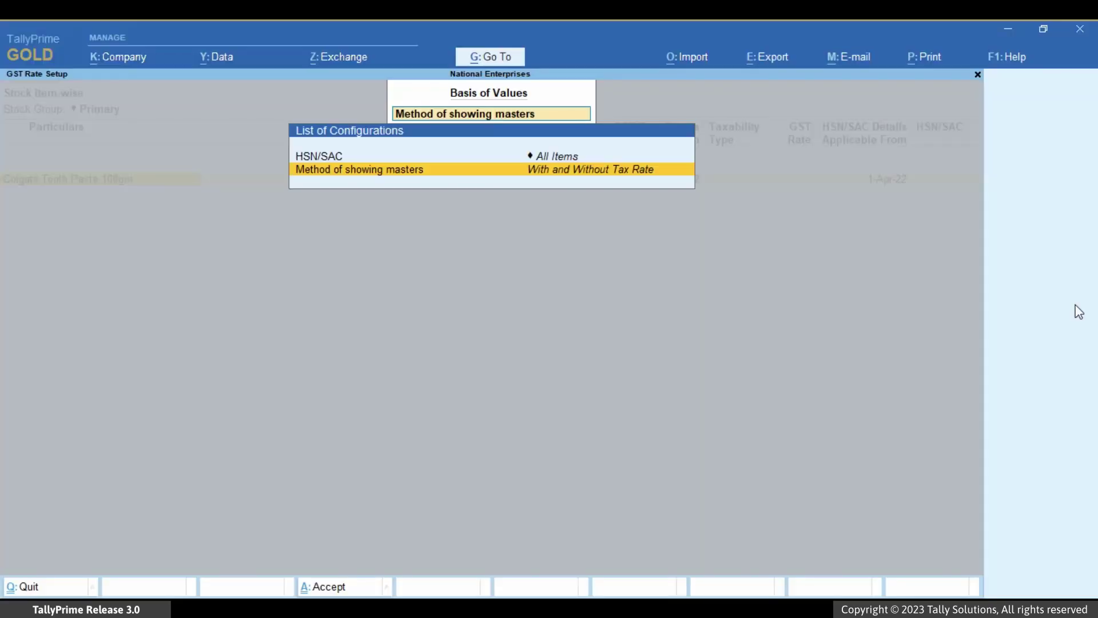
pyautogui.hotkey('ctrl', 'a')
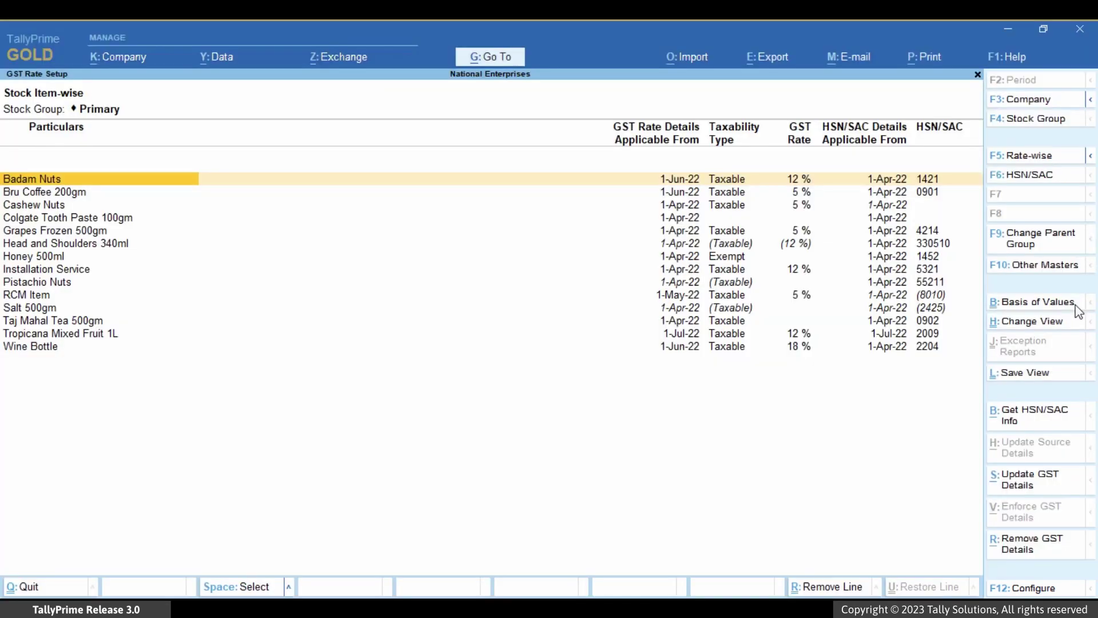
# Step: In F12 Configure, set Source of GST Details, Reverse Charge and Eligible for ITC to Yes
pyautogui.press('F12')
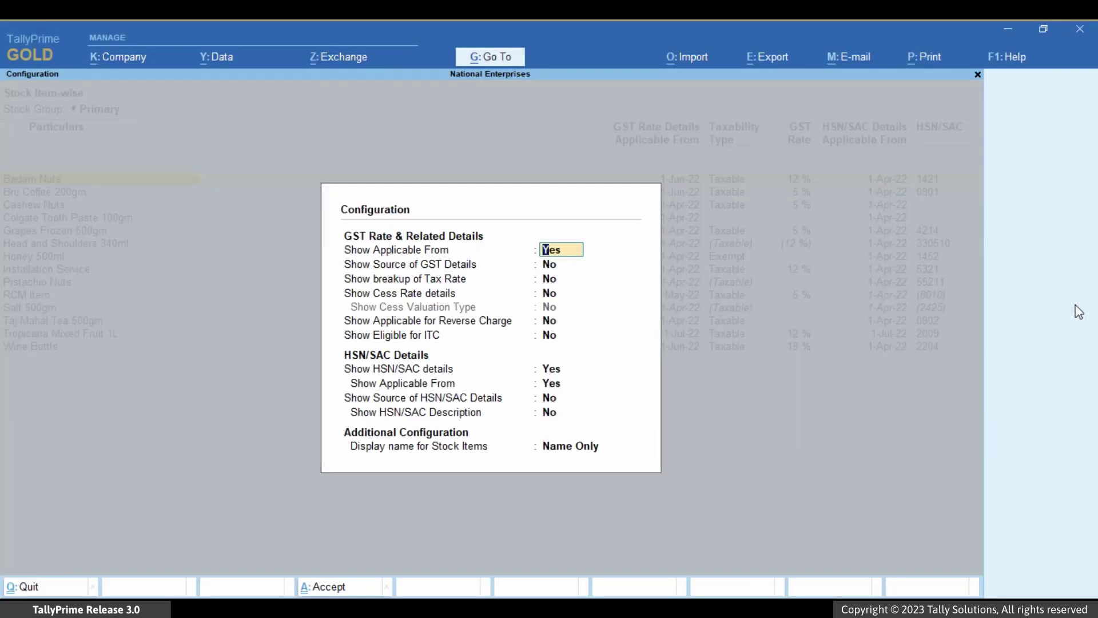
pyautogui.press('Return')
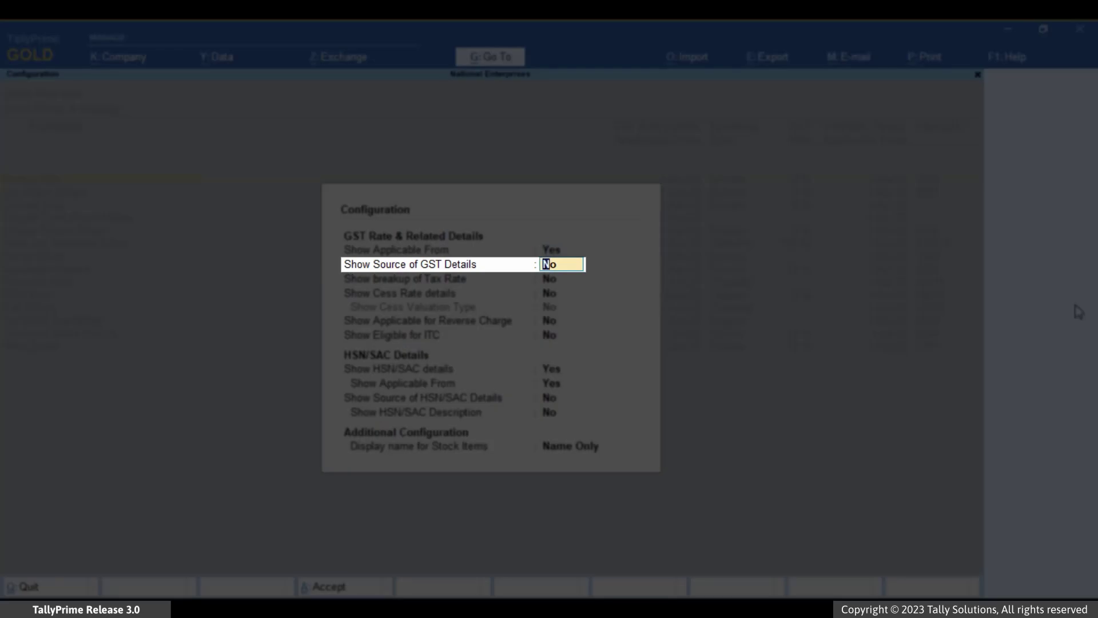
pyautogui.write('Yes')
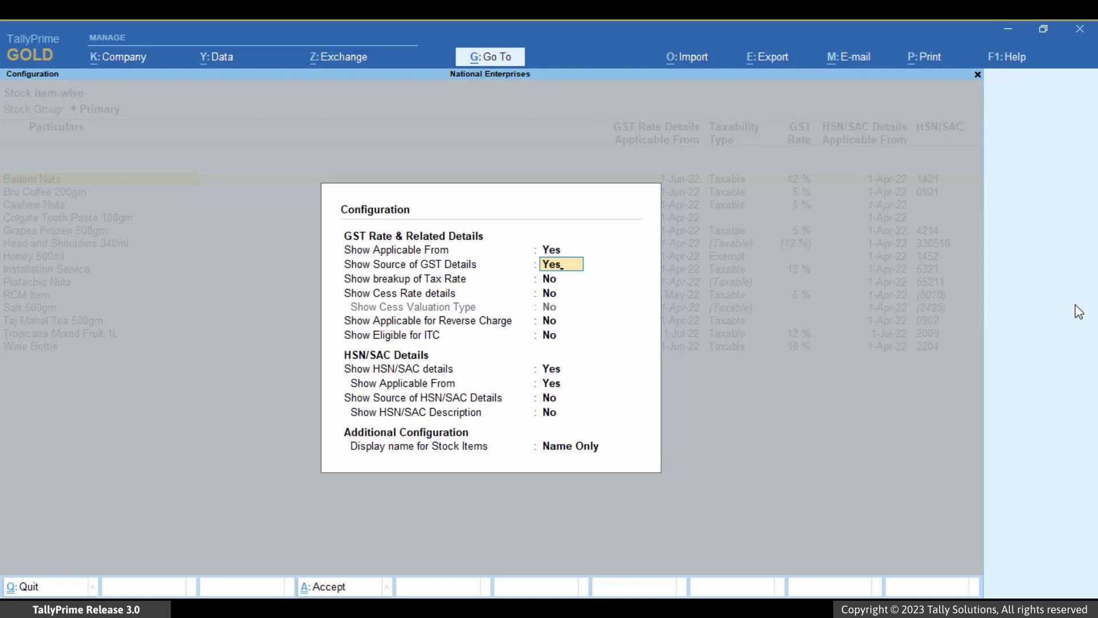
pyautogui.press('Return')
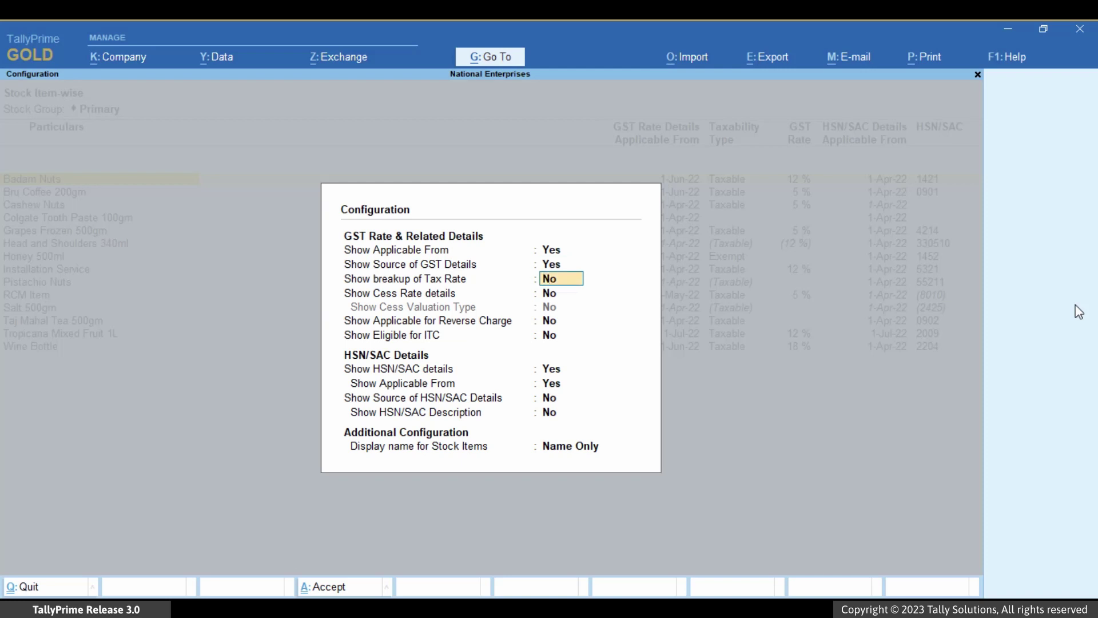
pyautogui.press('Return')
pyautogui.press('Return')
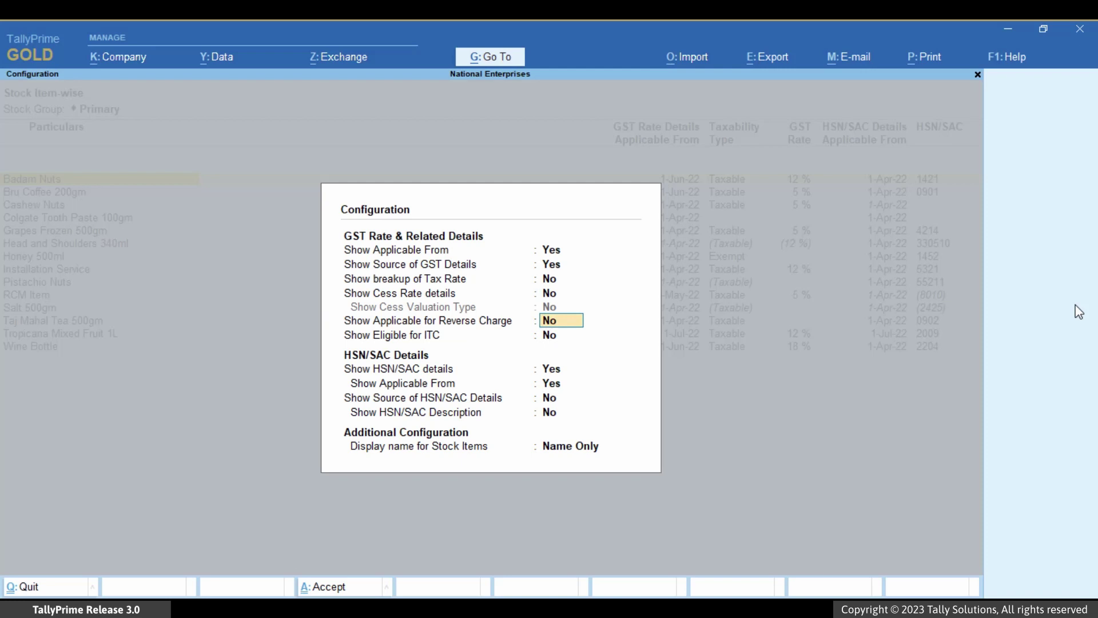
pyautogui.write('Yes')
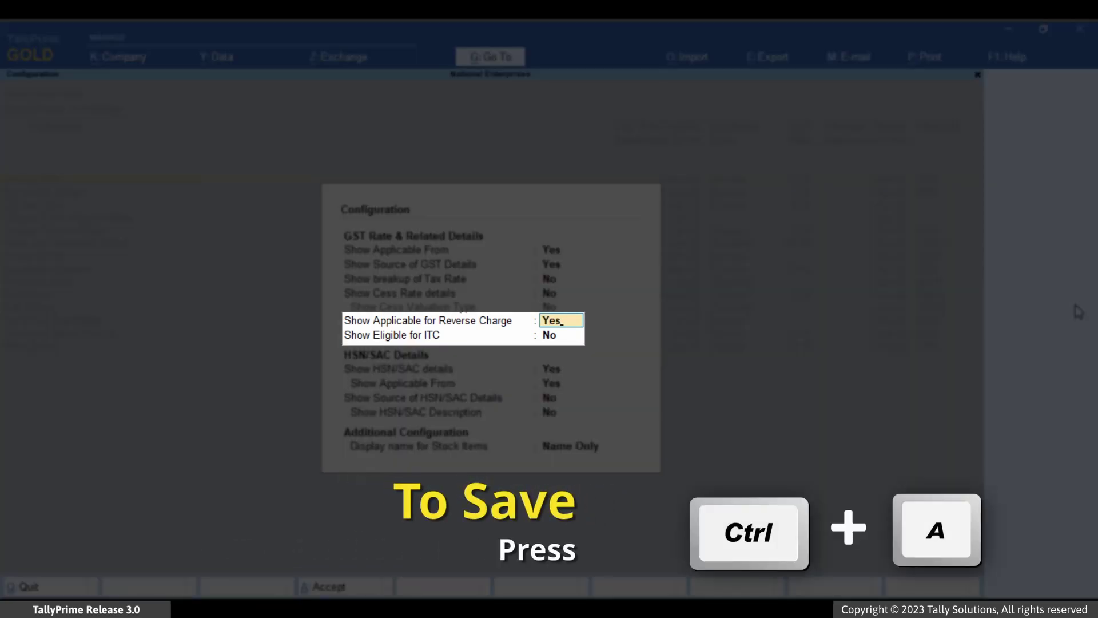
pyautogui.press('Return')
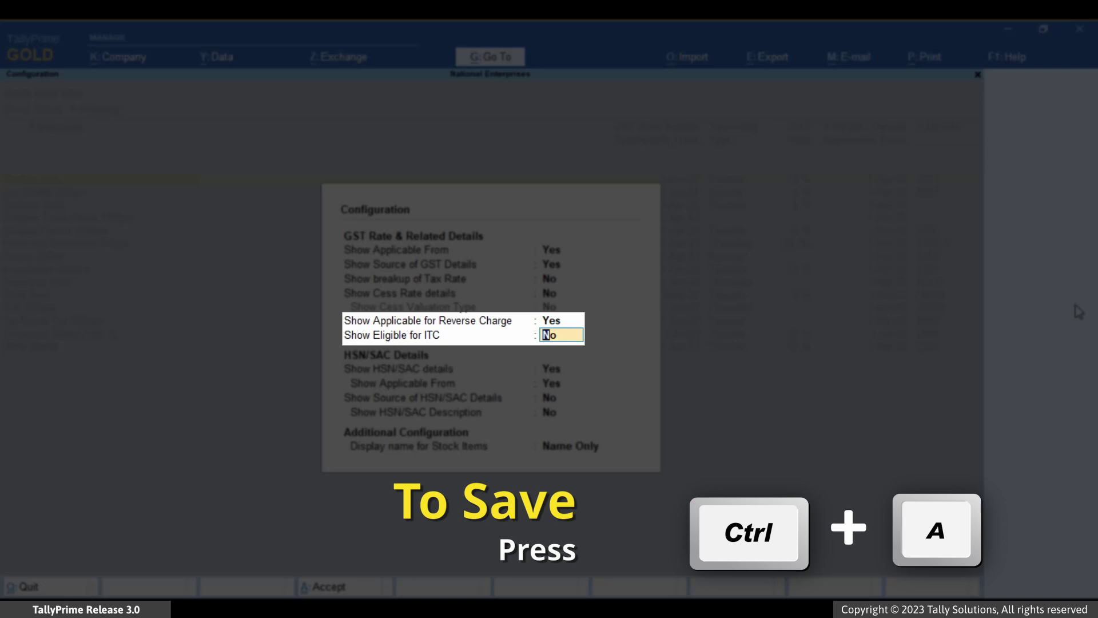
pyautogui.write('Yes')
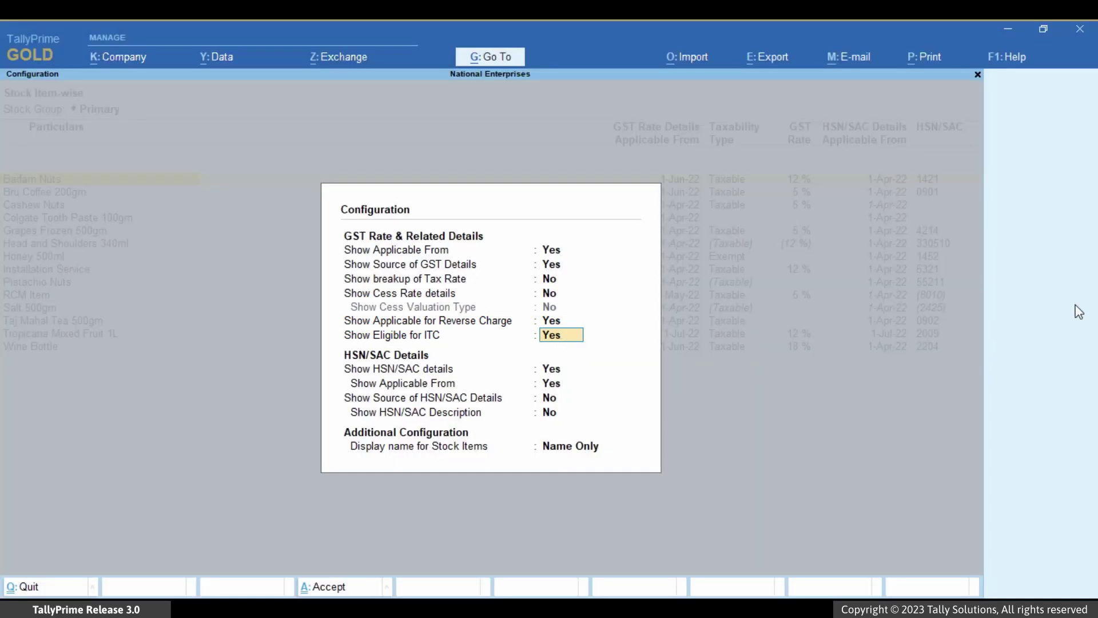
pyautogui.press('Return')
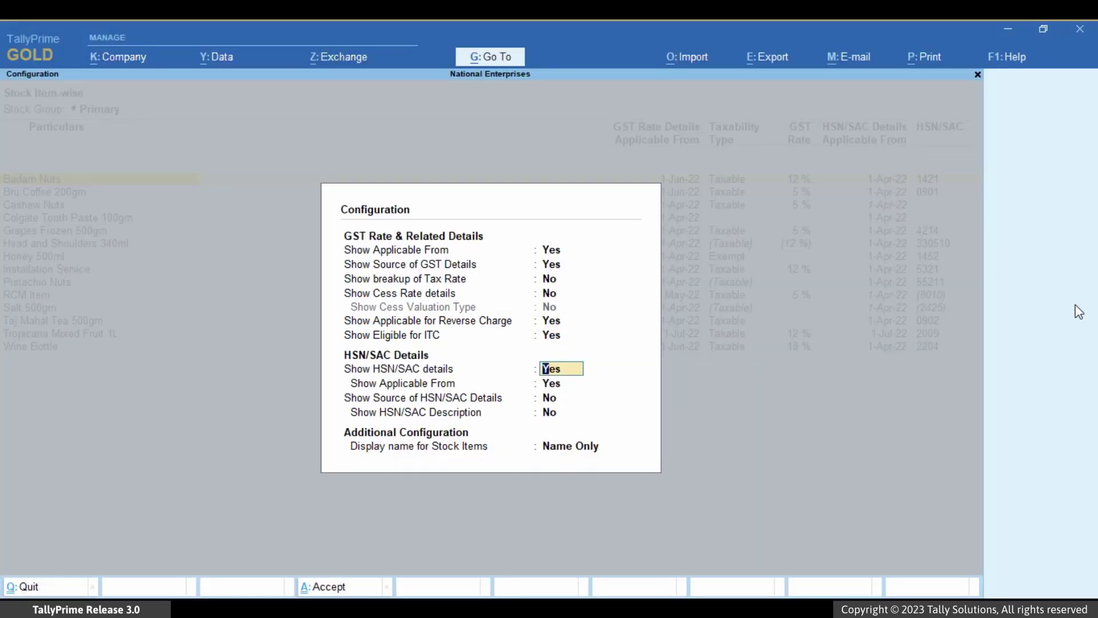
pyautogui.hotkey('ctrl', 'a')
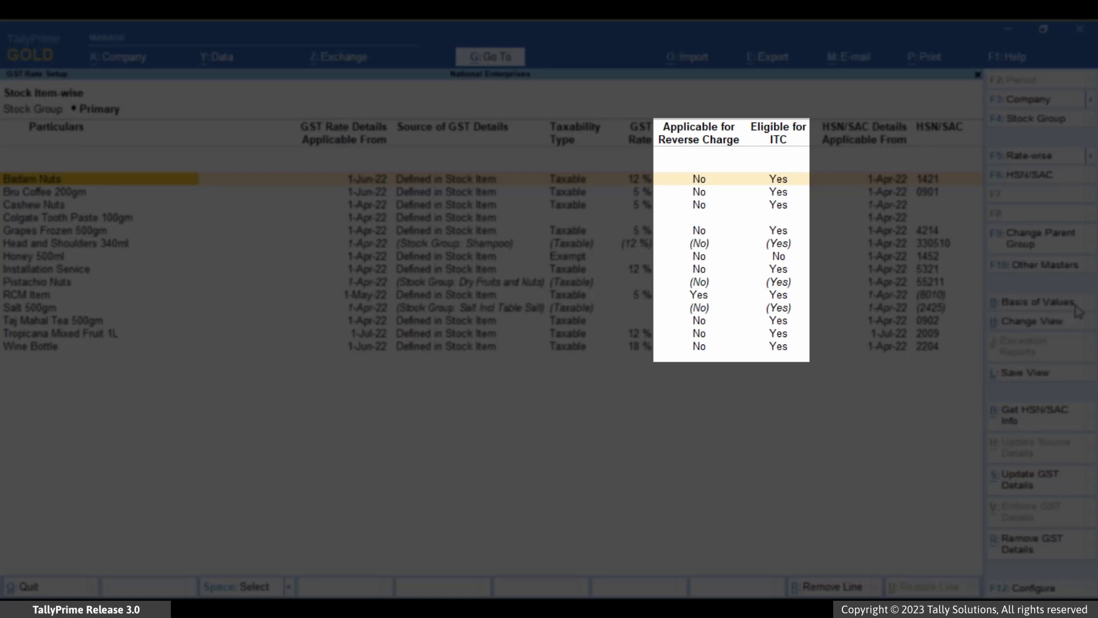
# Step: Select the Head and Shoulders 340ml row in the GST Rate Setup report
pyautogui.press('Down')
pyautogui.press('Down')
pyautogui.press('Down')
pyautogui.press('Down')
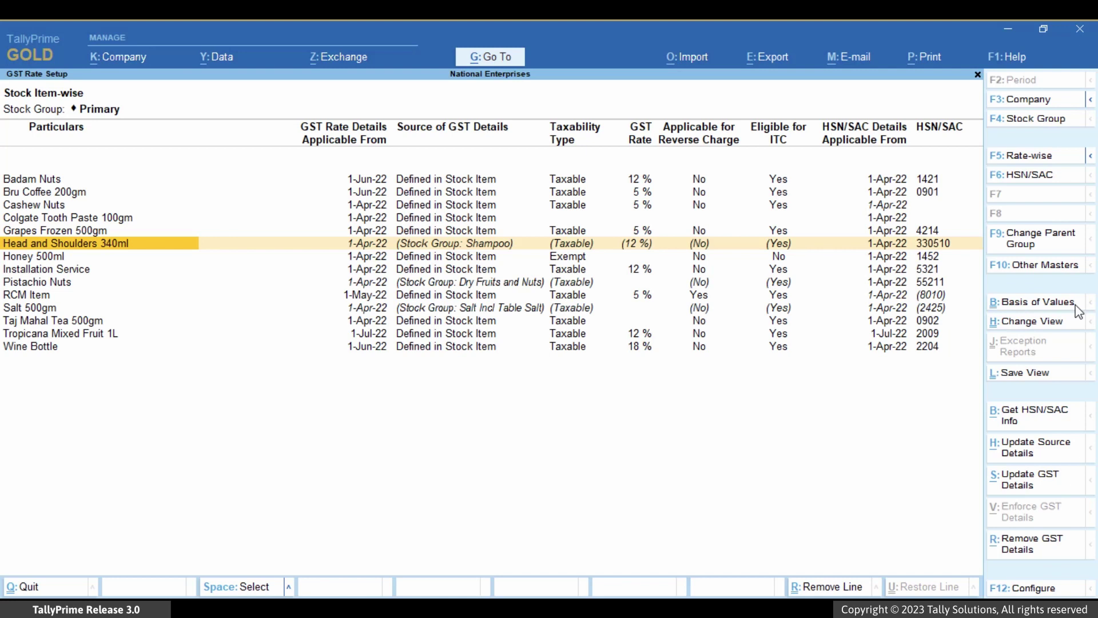
pyautogui.press('space')
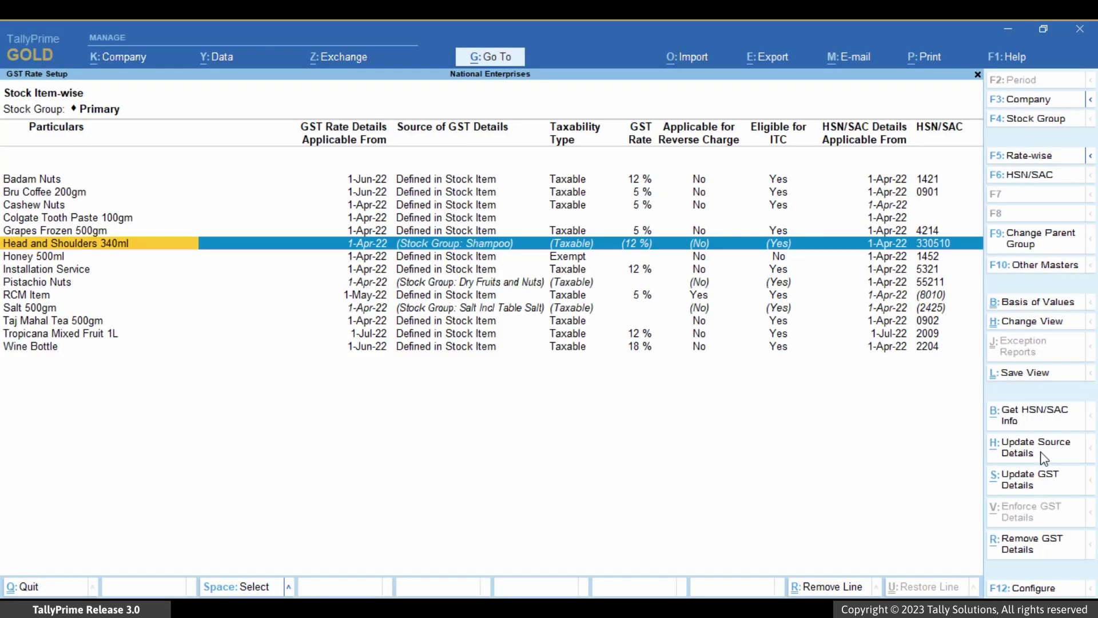
# Step: Update the Shampoo group's source GST details to 5% IGST effective 1-Jul and save
pyautogui.click(1042, 455)
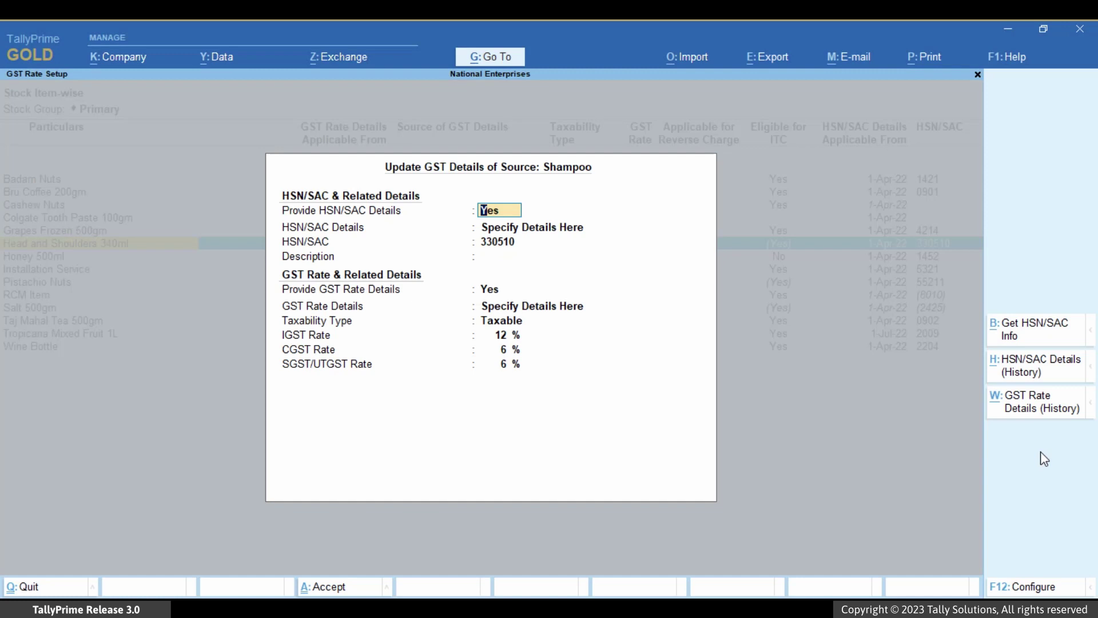
pyautogui.press('Return')
pyautogui.press('Return')
pyautogui.press('Return')
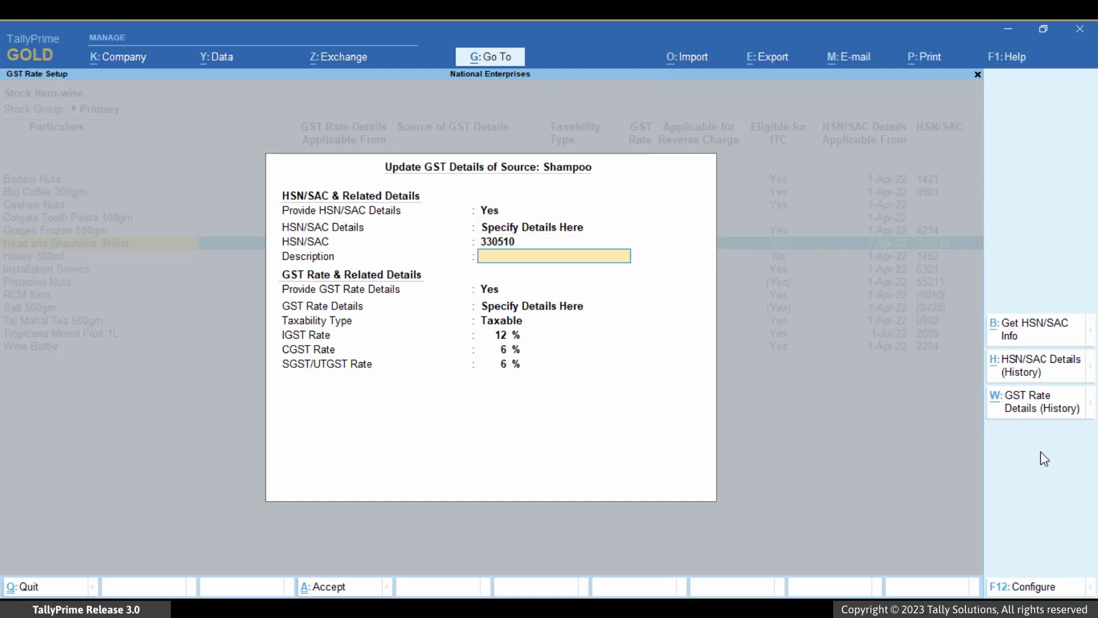
pyautogui.press('Return')
pyautogui.press('Return')
pyautogui.press('Return')
pyautogui.press('Return')
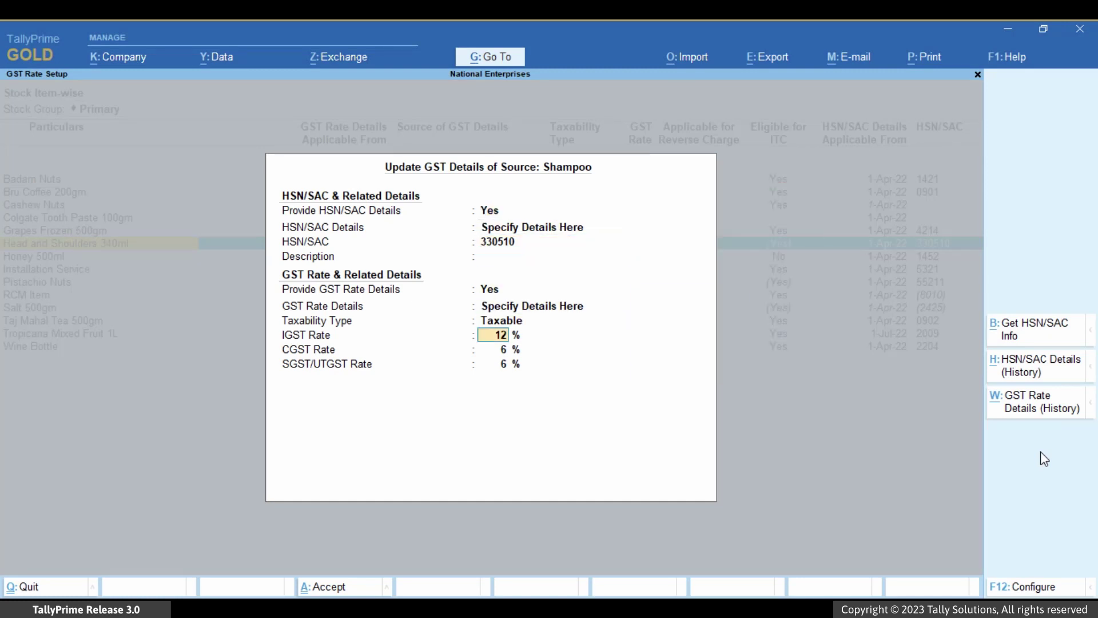
pyautogui.write('5')
pyautogui.press('Return')
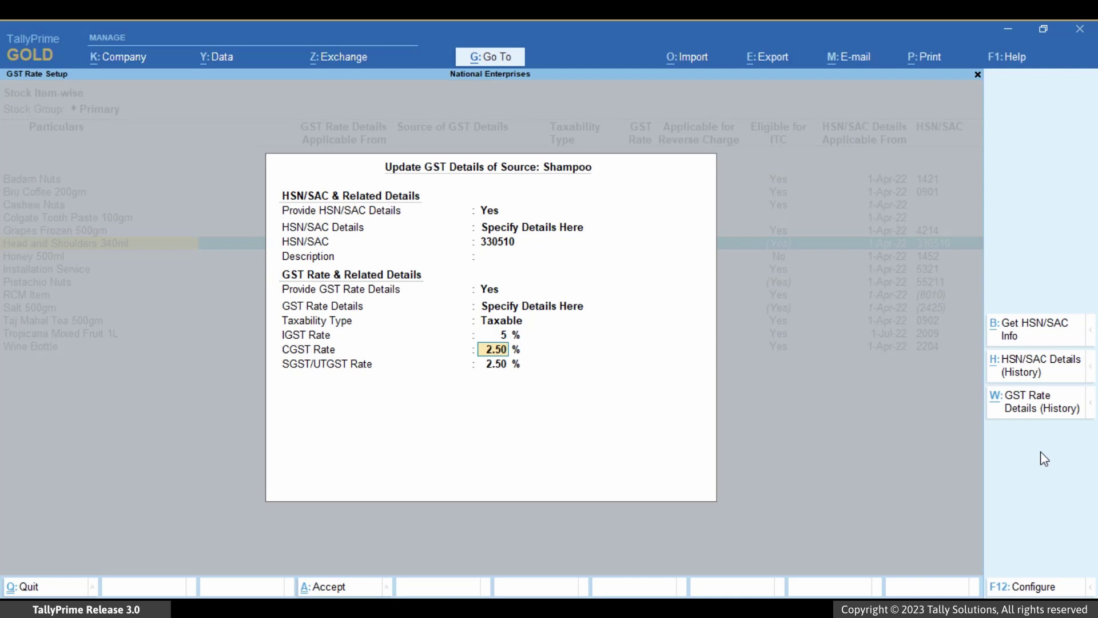
pyautogui.press('Return')
pyautogui.press('Return')
pyautogui.press('Return')
pyautogui.write('1-')
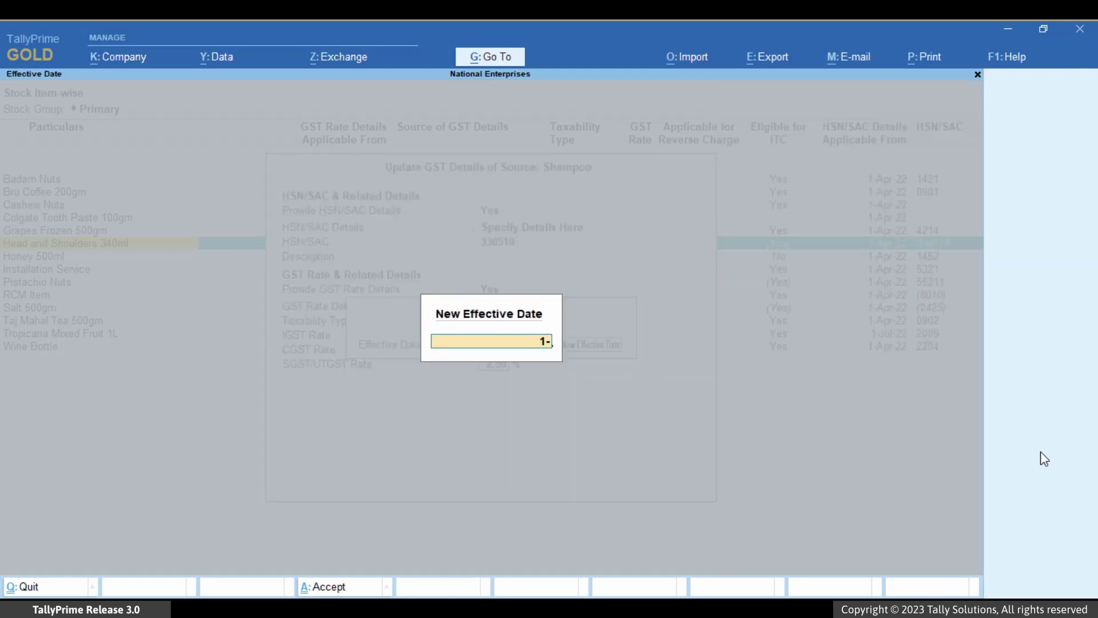
pyautogui.write('Jul')
pyautogui.press('Return')
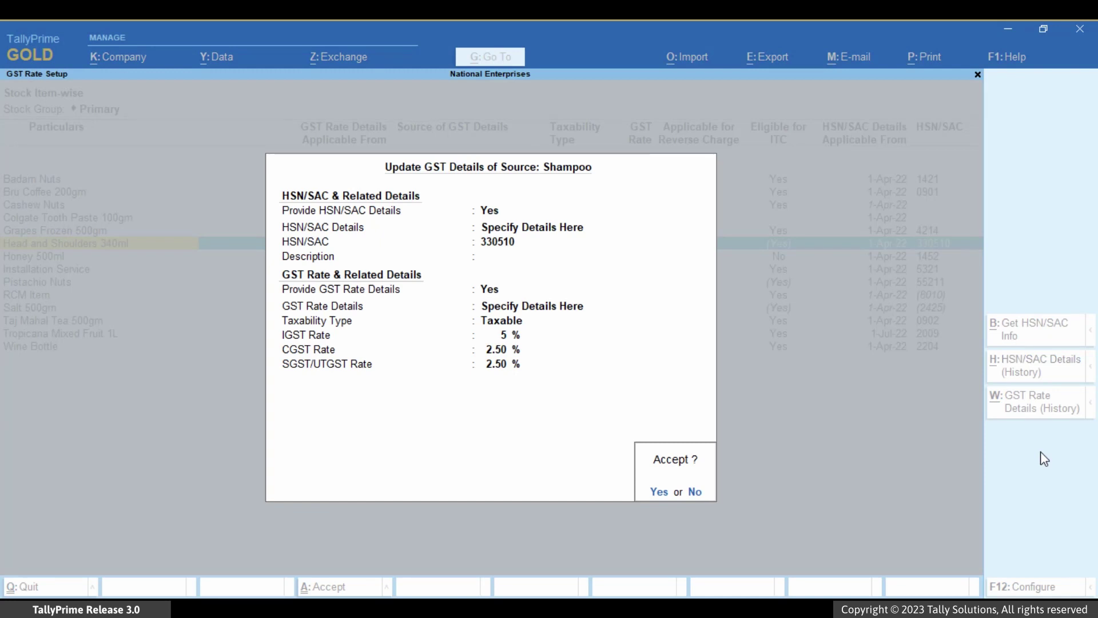
pyautogui.press('Return')
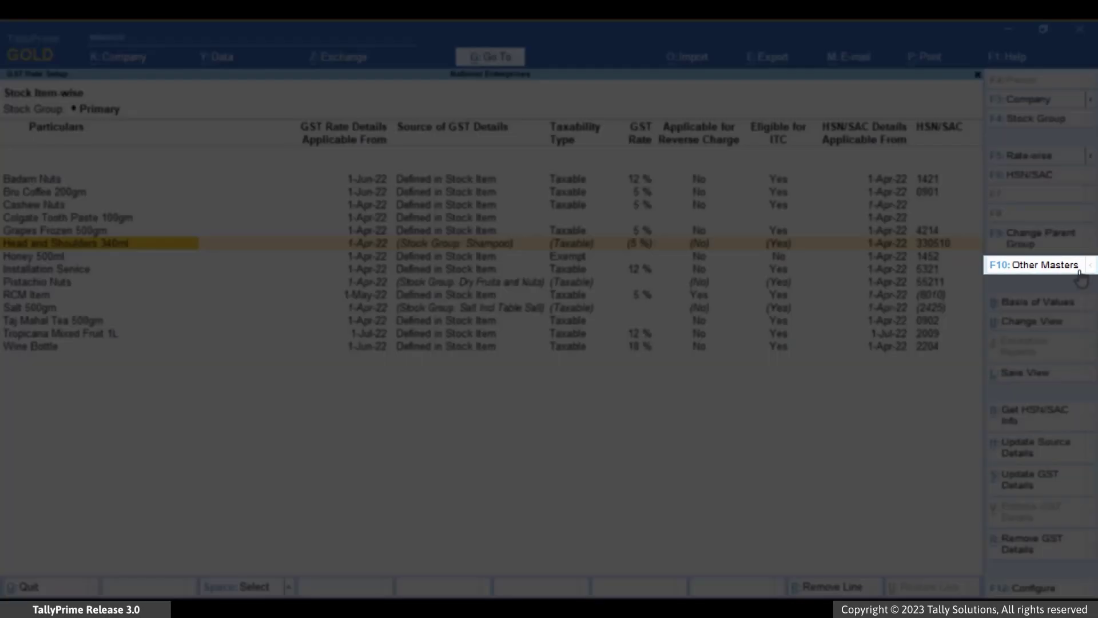
# Step: Switch the report to Ledgers through F10 Other Masters
pyautogui.click(1078, 272)
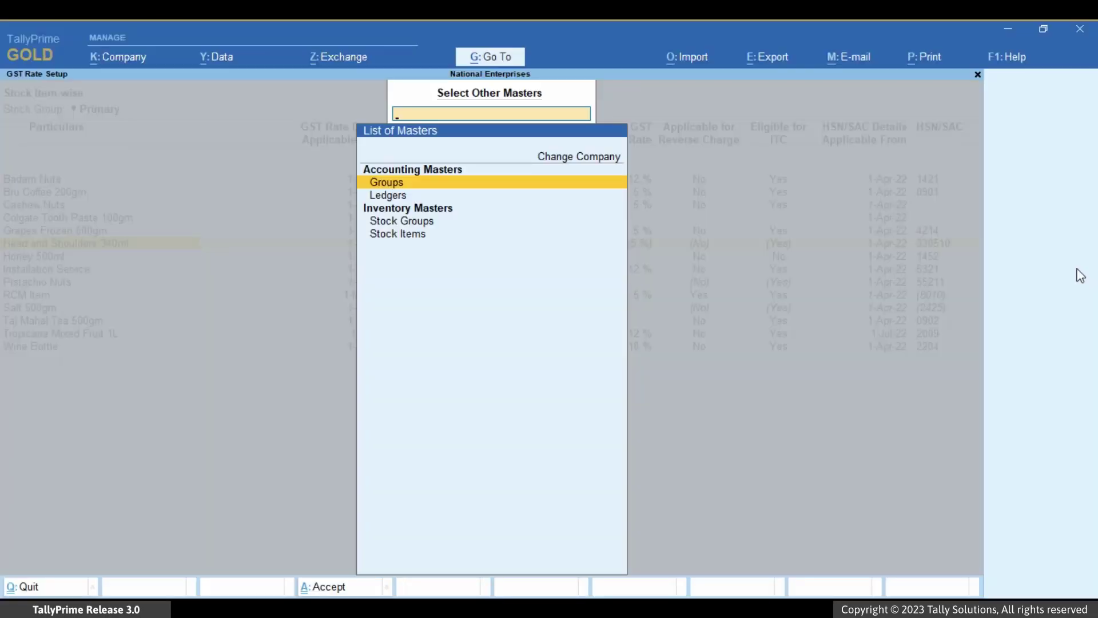
pyautogui.press('Down')
pyautogui.press('Return')
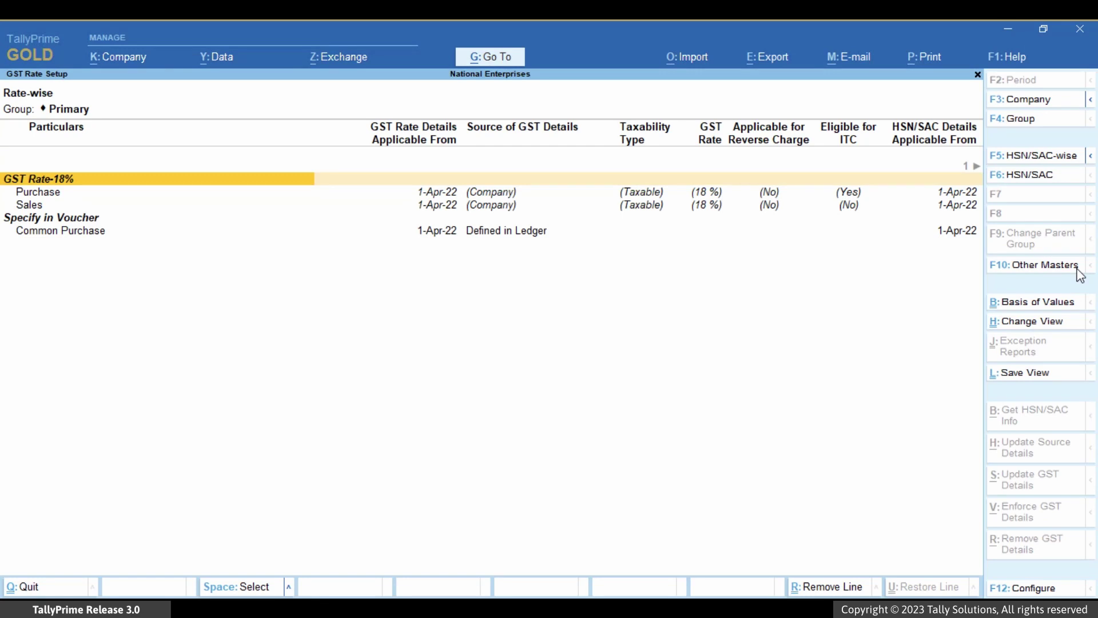